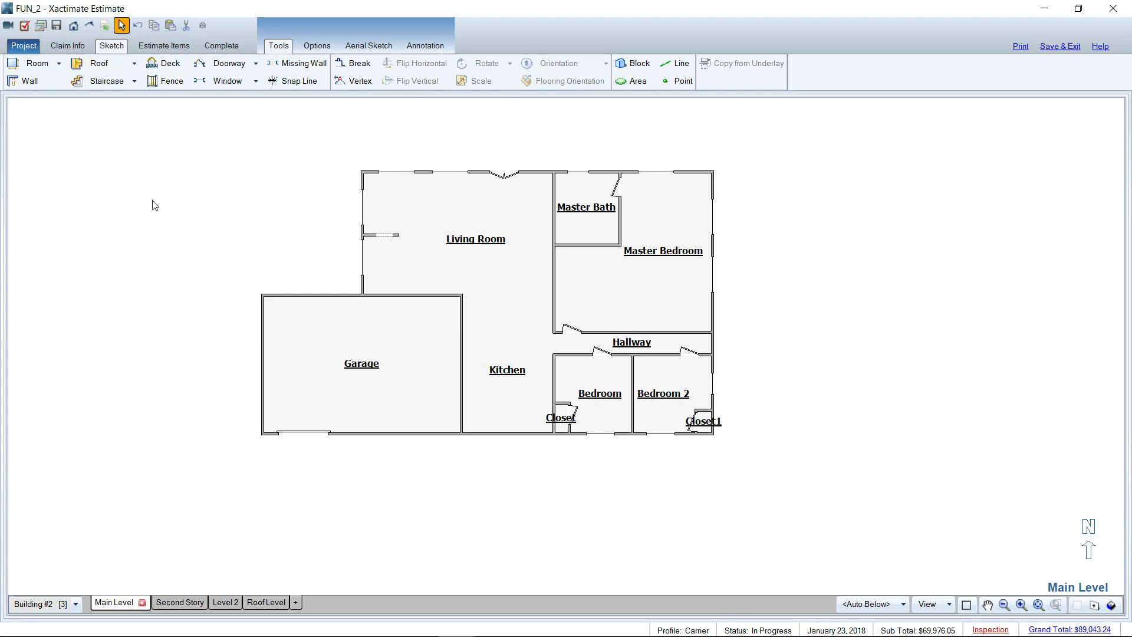
Step: Select the Living Room and list the recent sketch macros (METAL2018, WTRFLOODCUT, MOLD1-2017, INTERIORDOOR)
{"action": "left_click", "coordinate": [407, 227]}
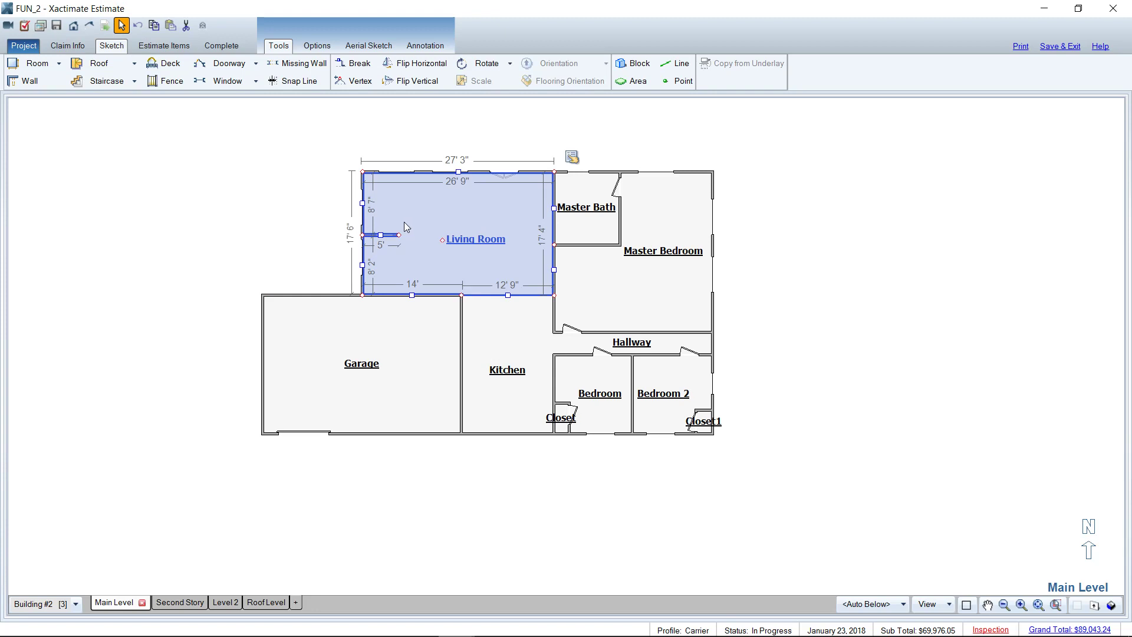
{"action": "left_click", "coordinate": [318, 46]}
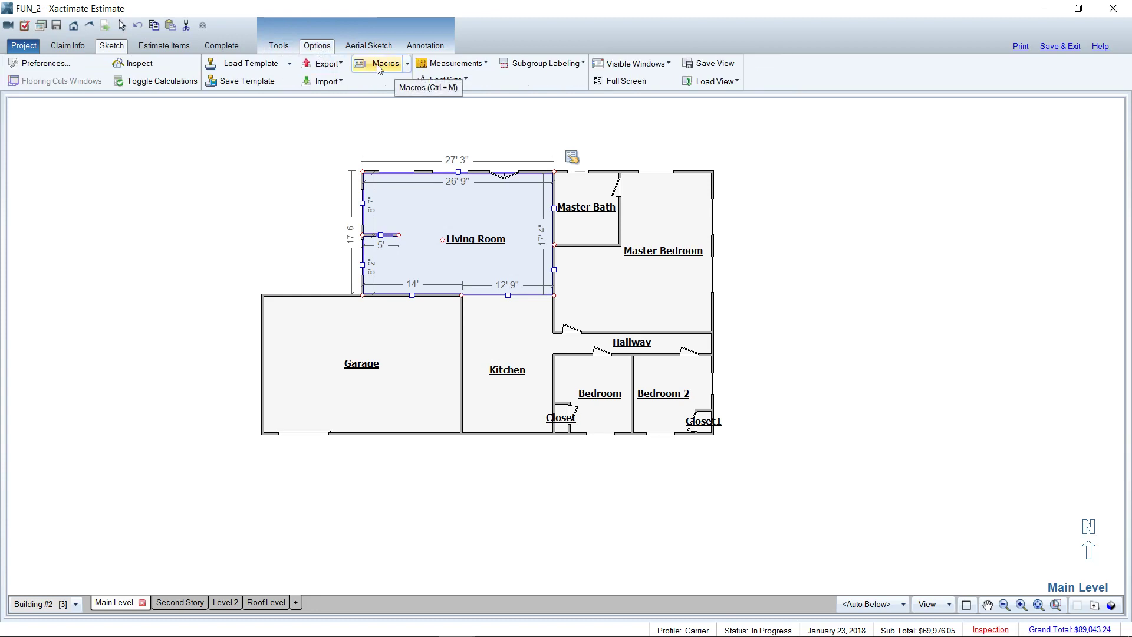
{"action": "left_click", "coordinate": [407, 64]}
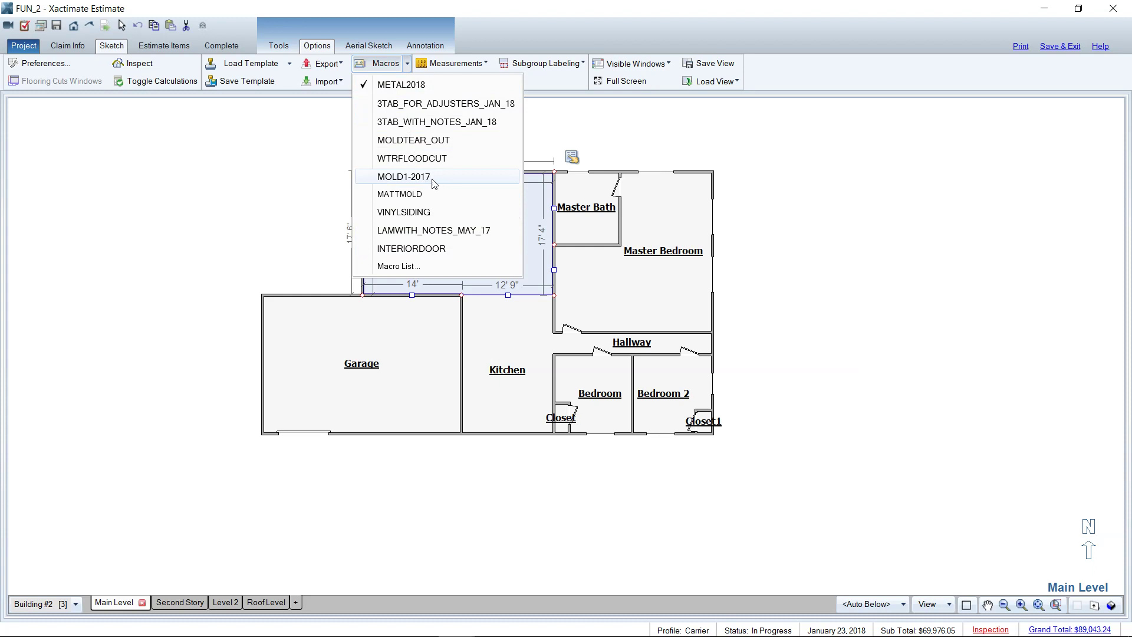
Step: Filter the full Macro List for 'skt' and apply ELECTRICAL_SKT to the Living Room
{"action": "left_click", "coordinate": [399, 267]}
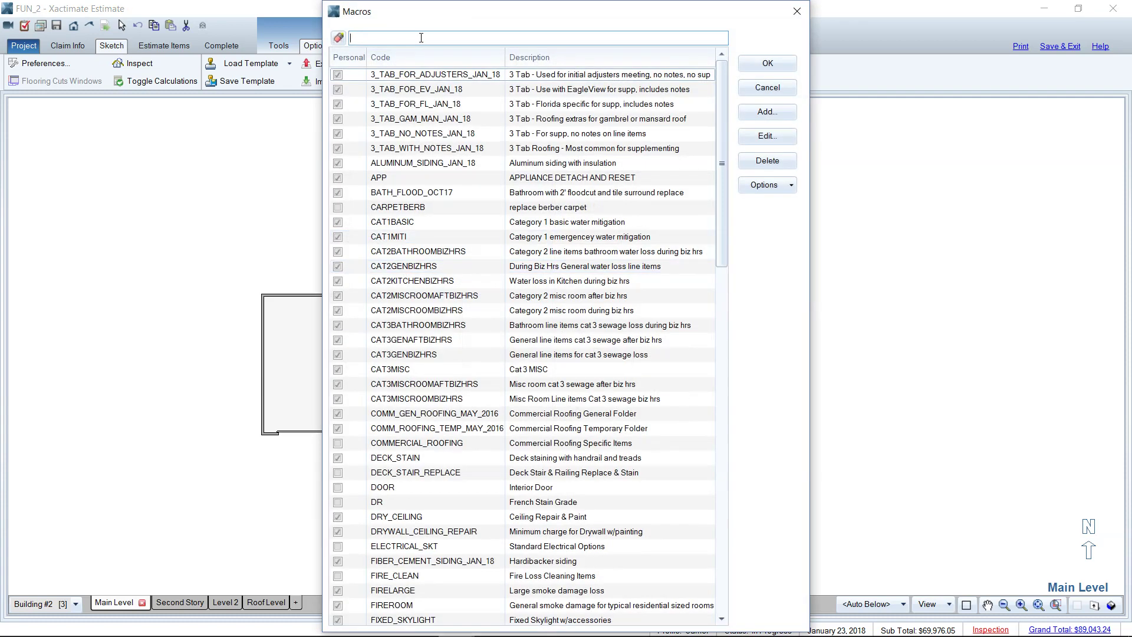
{"action": "type", "text": "sk"}
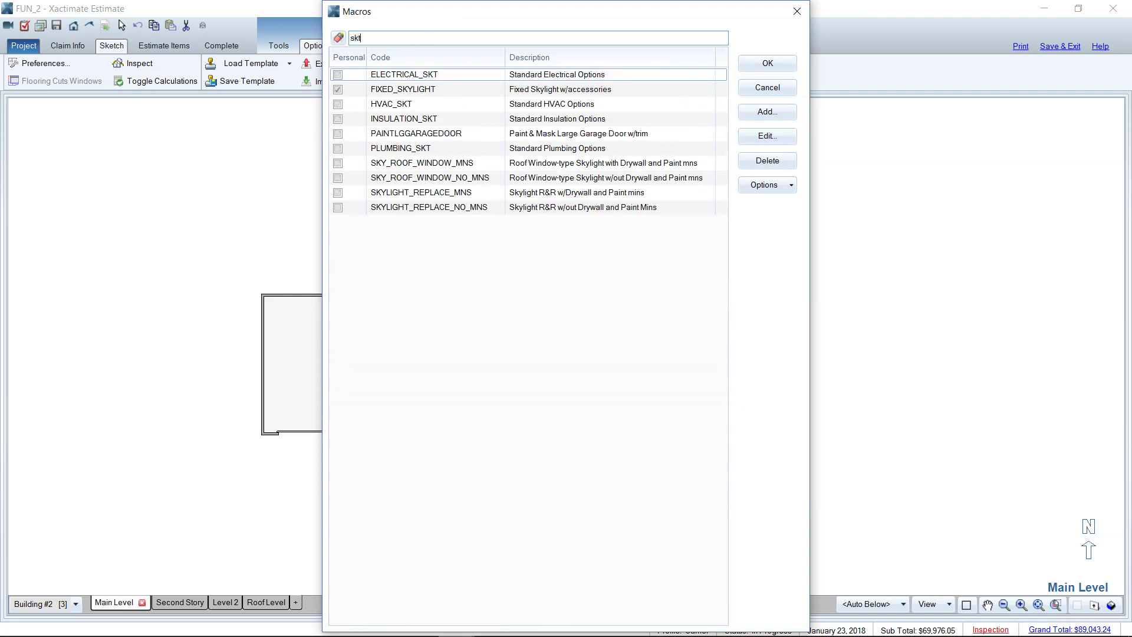
{"action": "type", "text": "t"}
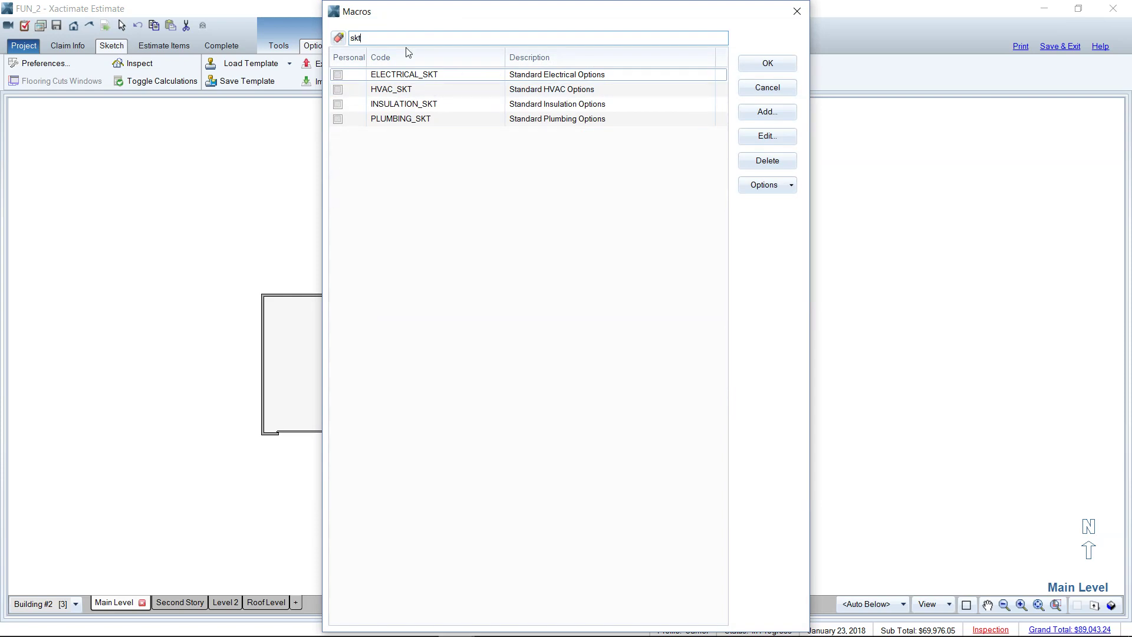
{"action": "mouse_move", "coordinate": [466, 17]}
{"action": "left_mouse_down"}
{"action": "mouse_move", "coordinate": [705, 73]}
{"action": "mouse_move", "coordinate": [776, 51]}
{"action": "mouse_move", "coordinate": [648, 60]}
{"action": "left_mouse_up"}
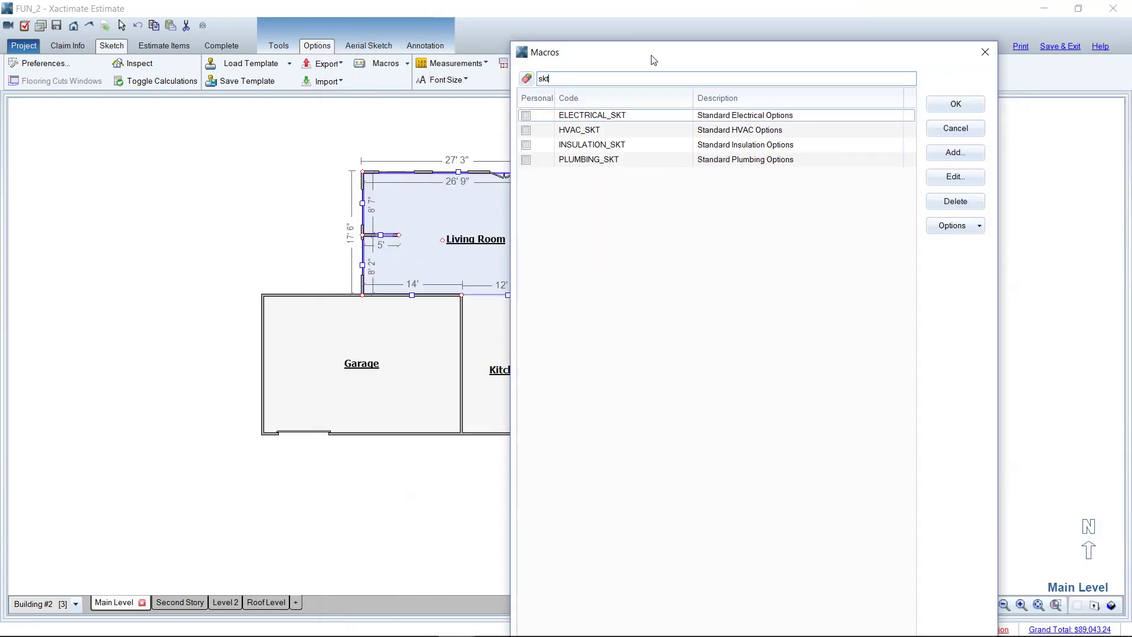
{"action": "left_click", "coordinate": [601, 116]}
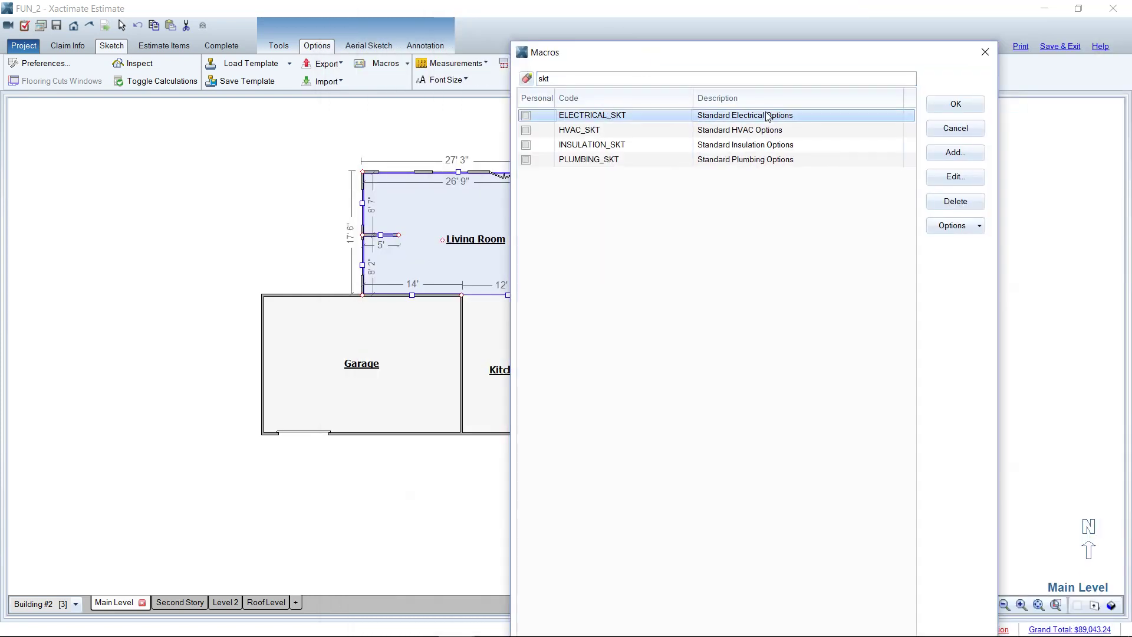
{"action": "left_click", "coordinate": [957, 104]}
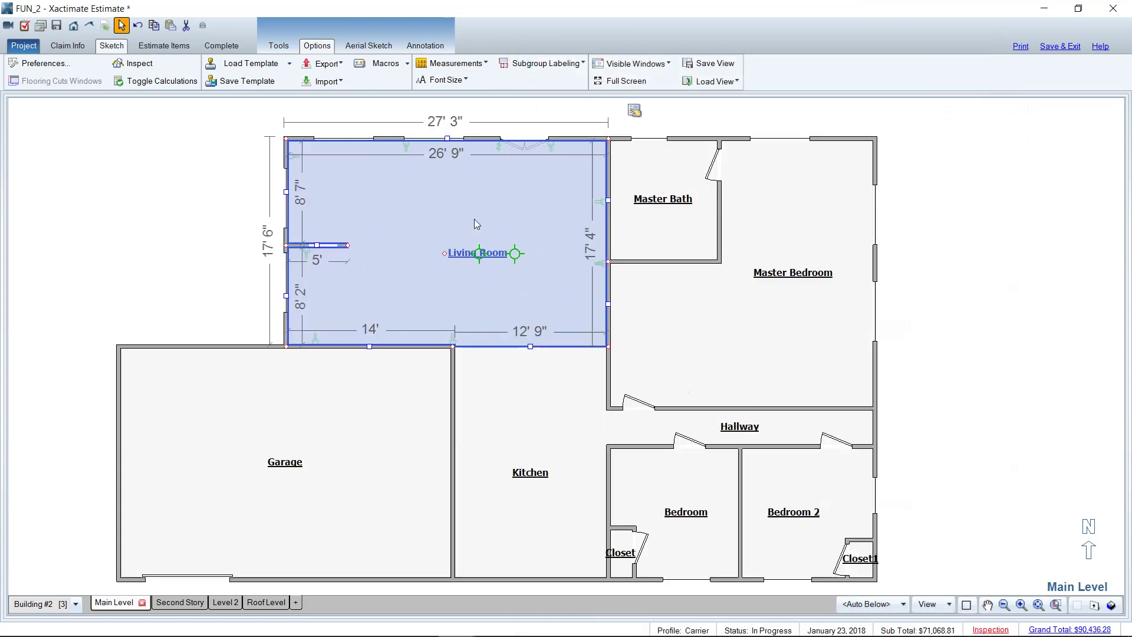
Step: Review the Living Room's light fixture, outlet, switch and rough-in lines, widening the Description column
{"action": "scroll", "coordinate": [474, 218], "scroll_direction": "up", "scroll_amount": 2}
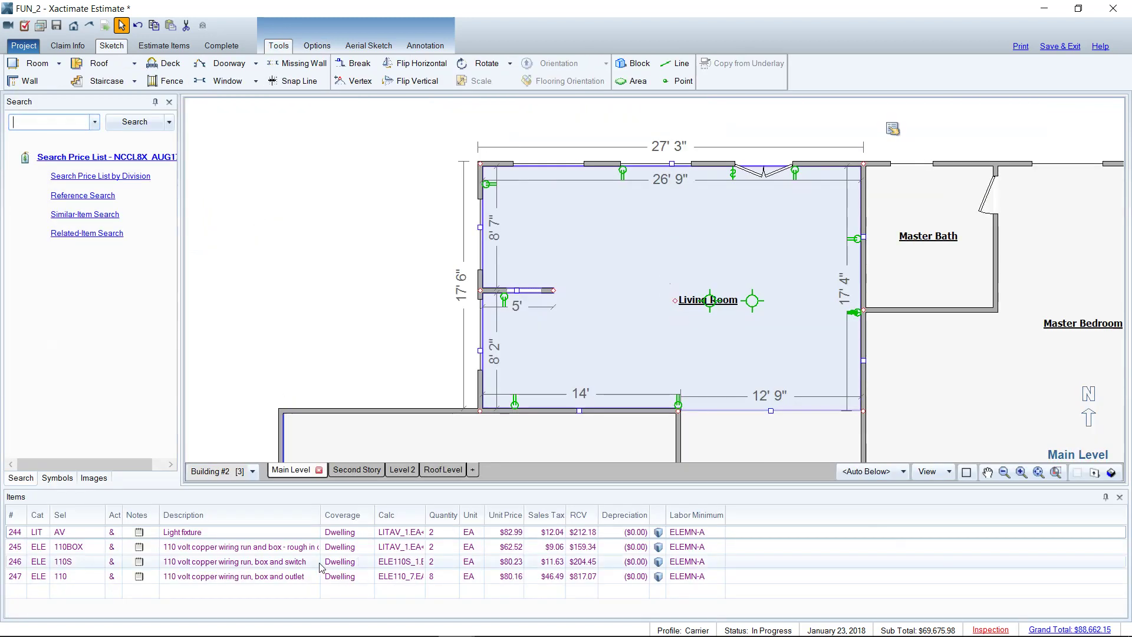
{"action": "left_click", "coordinate": [16, 534]}
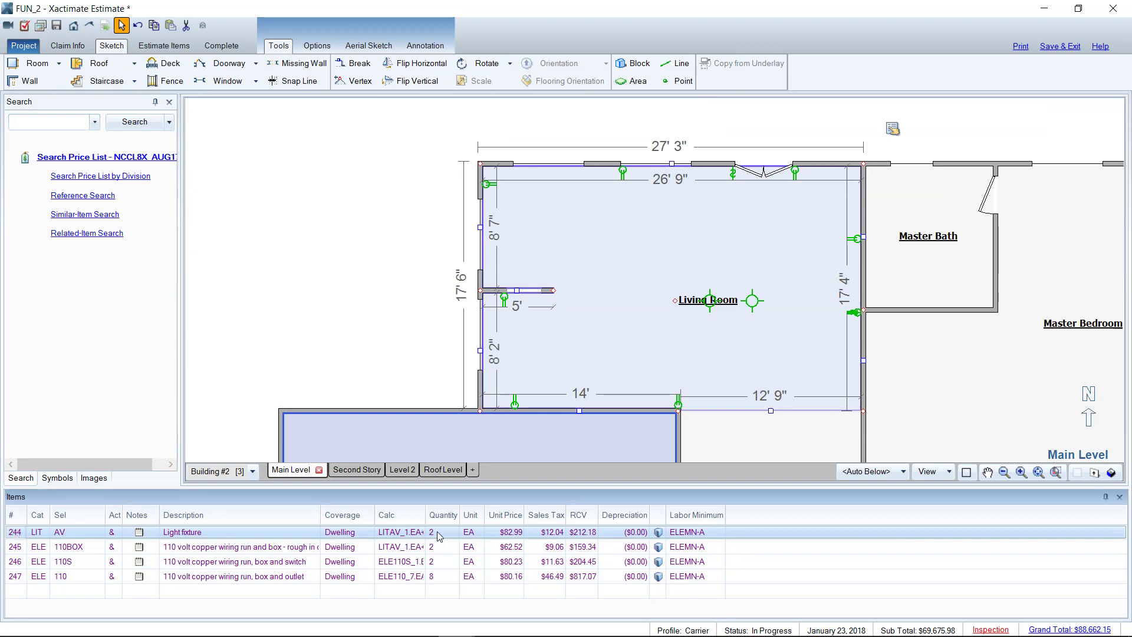
{"action": "left_click", "coordinate": [16, 578]}
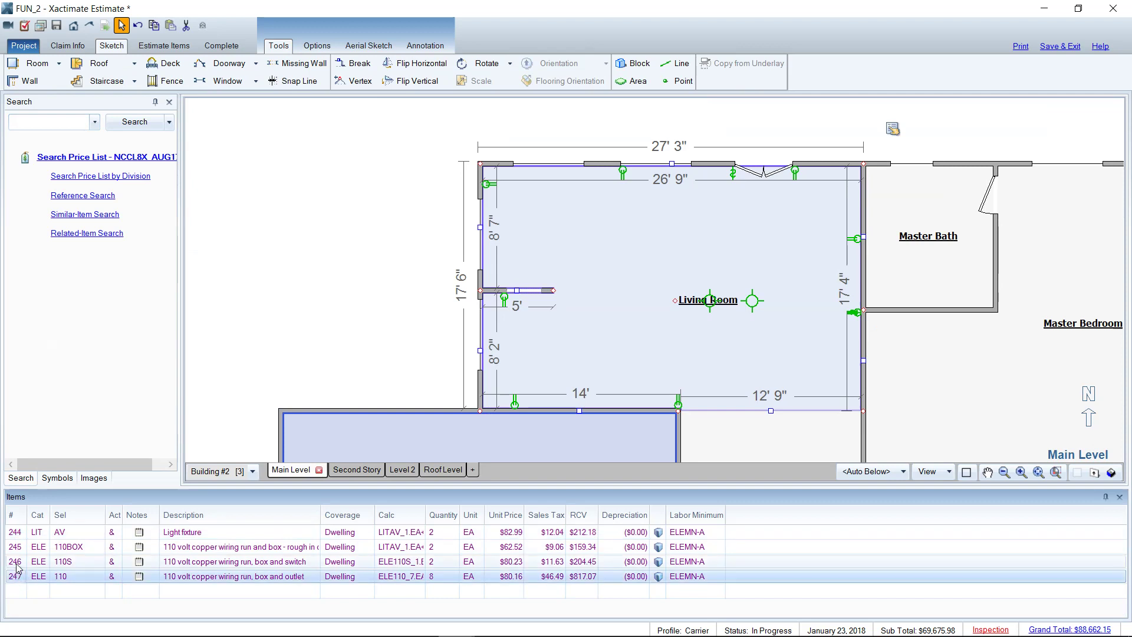
{"action": "left_click", "coordinate": [18, 565]}
{"action": "left_click_drag", "start_coordinate": [320, 515], "coordinate": [404, 515]}
{"action": "left_click", "coordinate": [14, 548]}
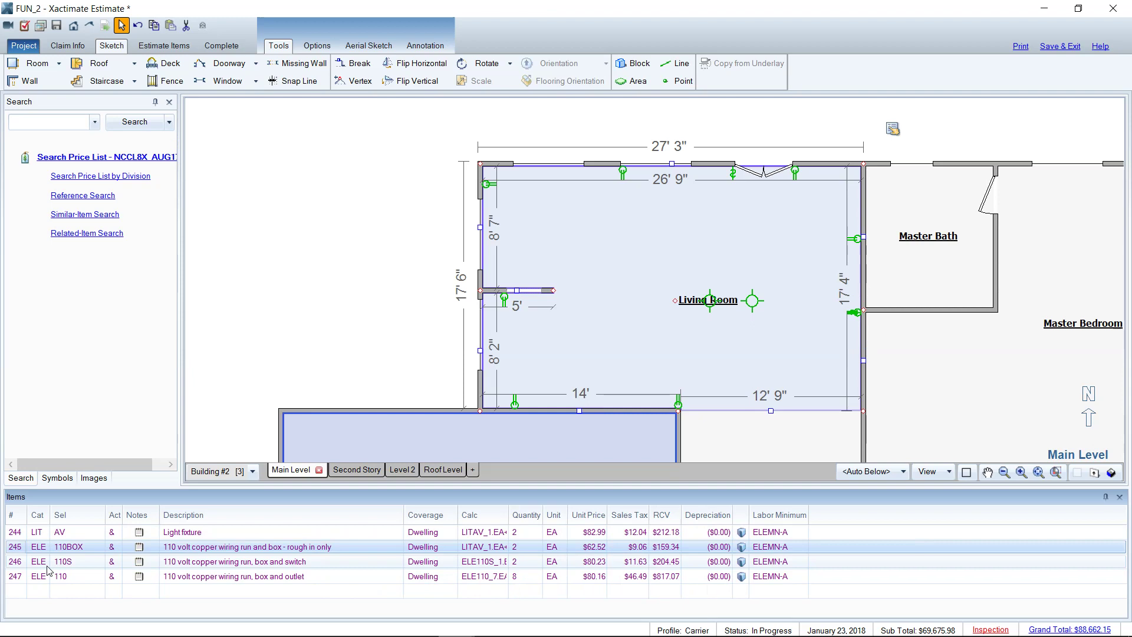
Step: Run the ELECTRICALSKT macro on the Master Bath and review its GFI outlet line item
{"action": "left_click", "coordinate": [933, 262]}
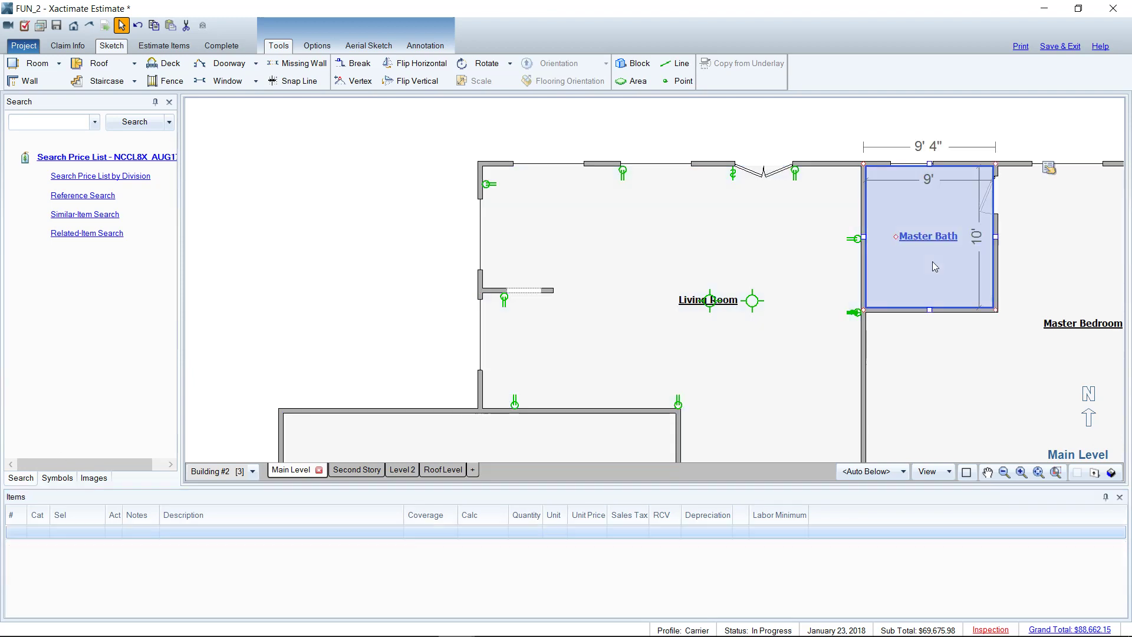
{"action": "left_click", "coordinate": [325, 48]}
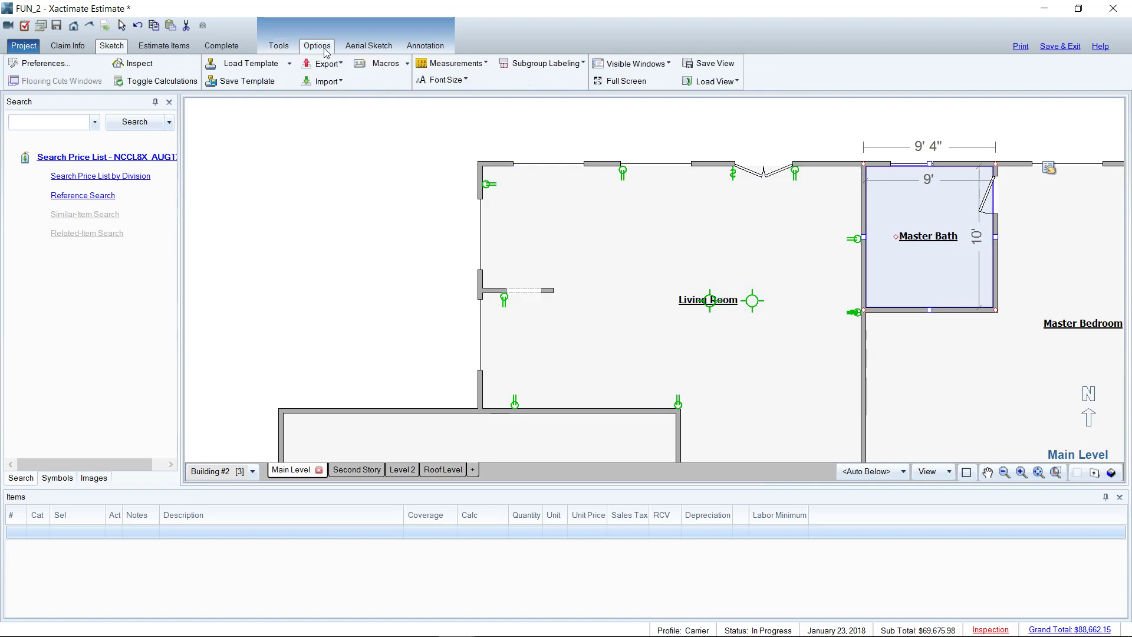
{"action": "left_click", "coordinate": [384, 64]}
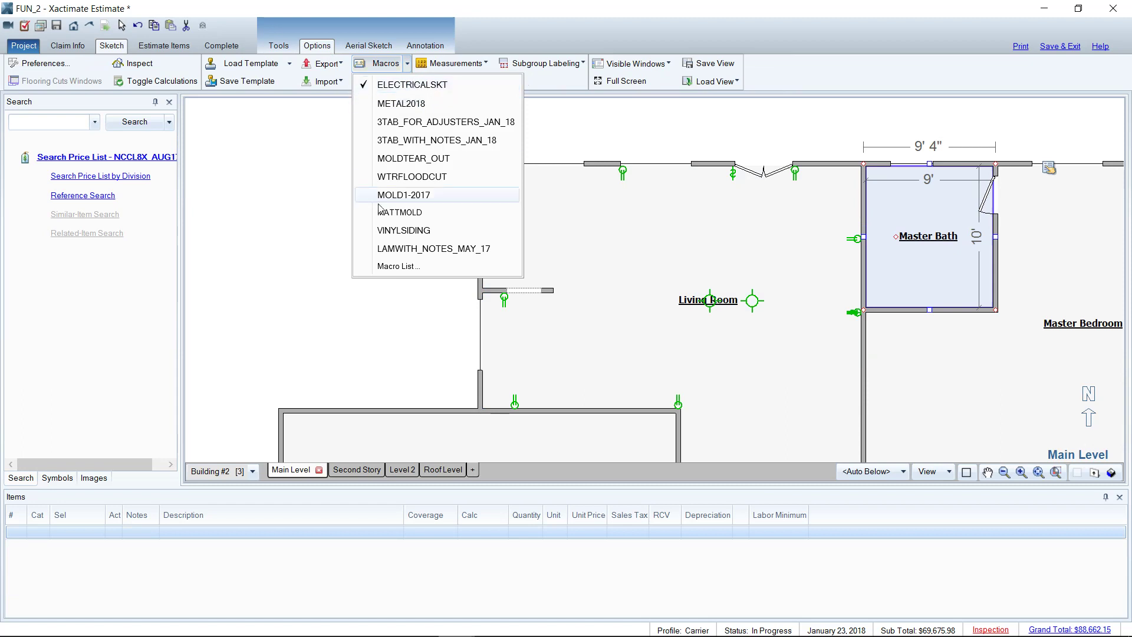
{"action": "left_click", "coordinate": [455, 88]}
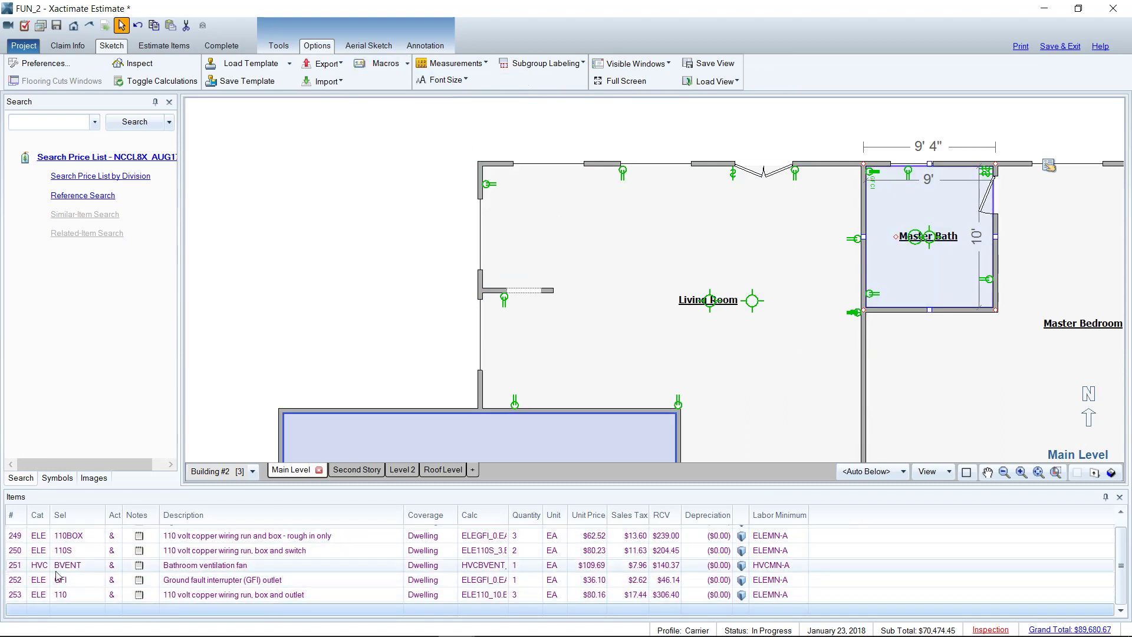
{"action": "left_click", "coordinate": [10, 581]}
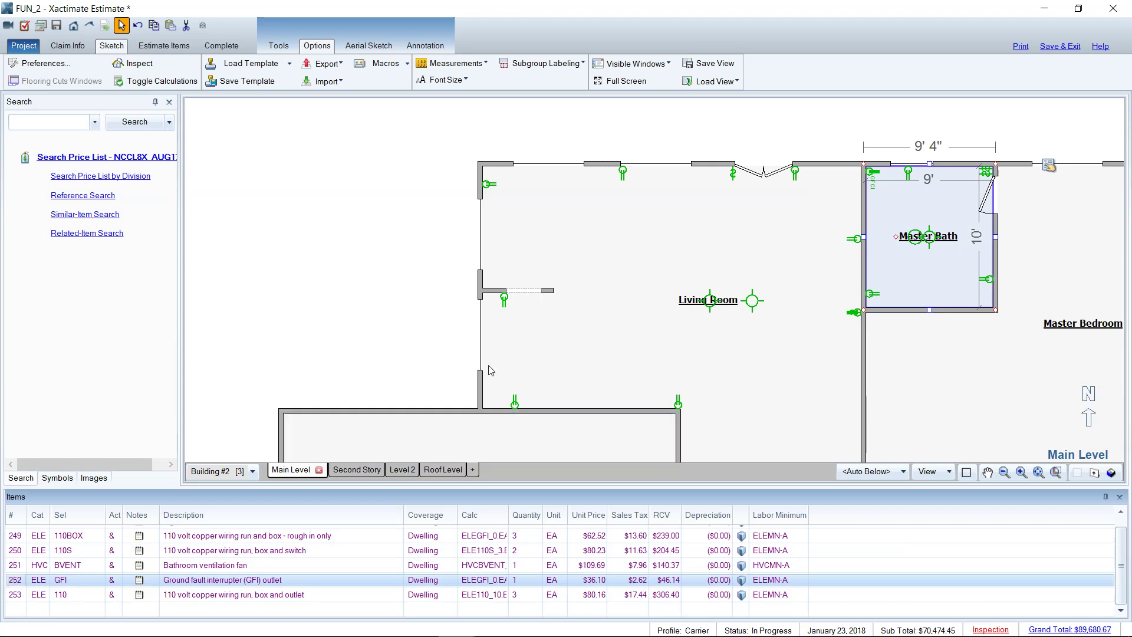
{"action": "scroll", "coordinate": [488, 370], "scroll_direction": "down", "scroll_amount": 3}
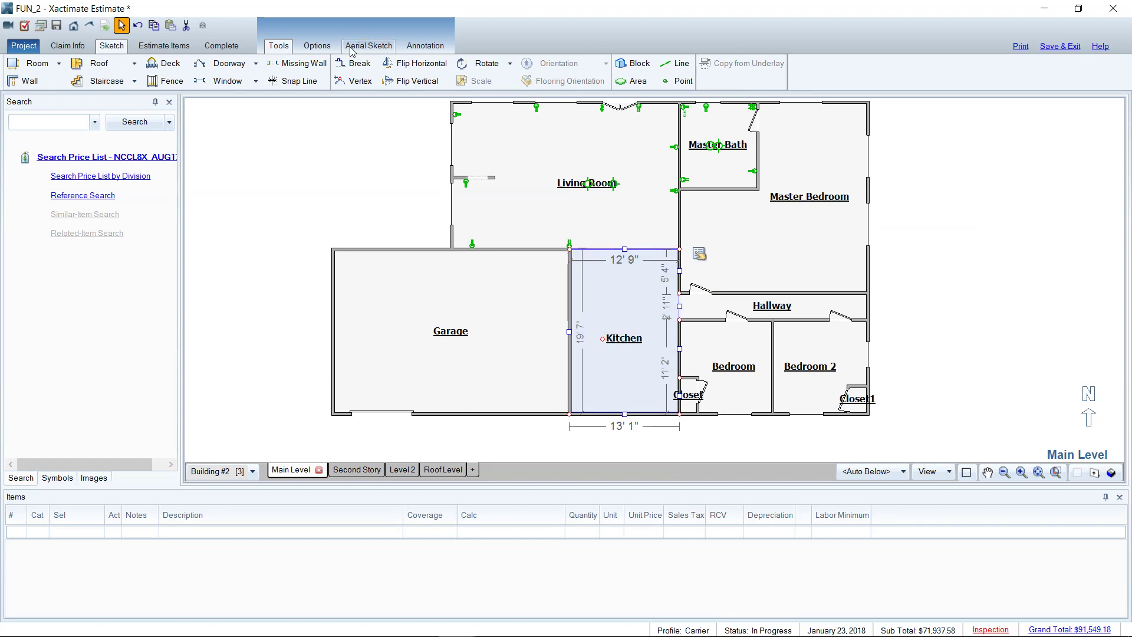
Step: Apply the PLUMBING_SKT macro to the Kitchen from the full Macro List
{"action": "left_click", "coordinate": [330, 46]}
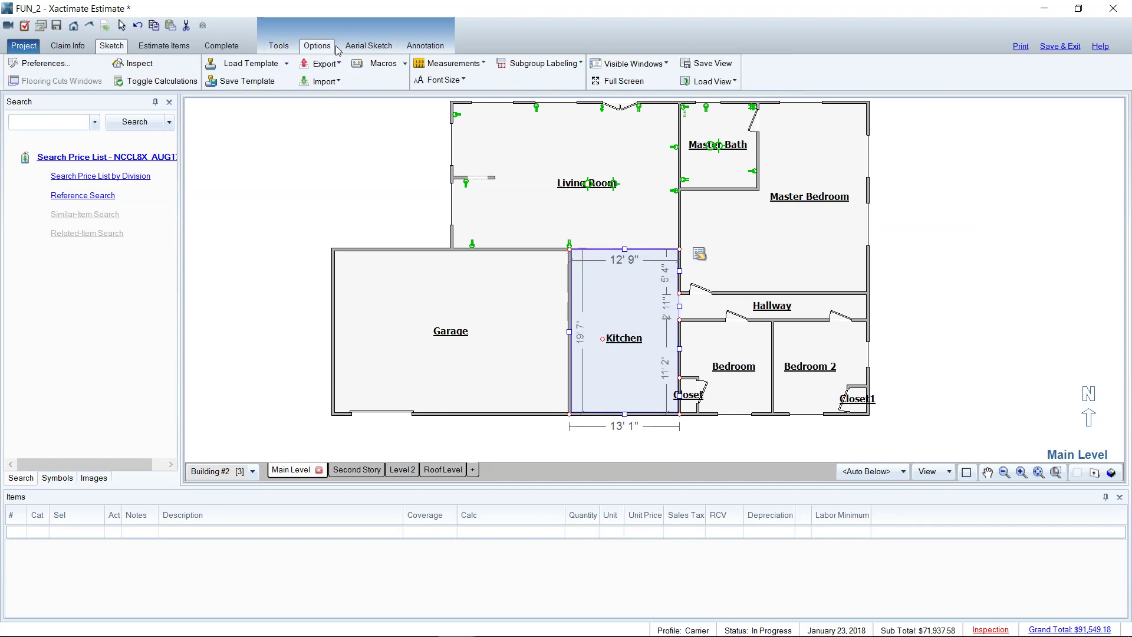
{"action": "left_click", "coordinate": [396, 64]}
{"action": "left_click", "coordinate": [398, 266]}
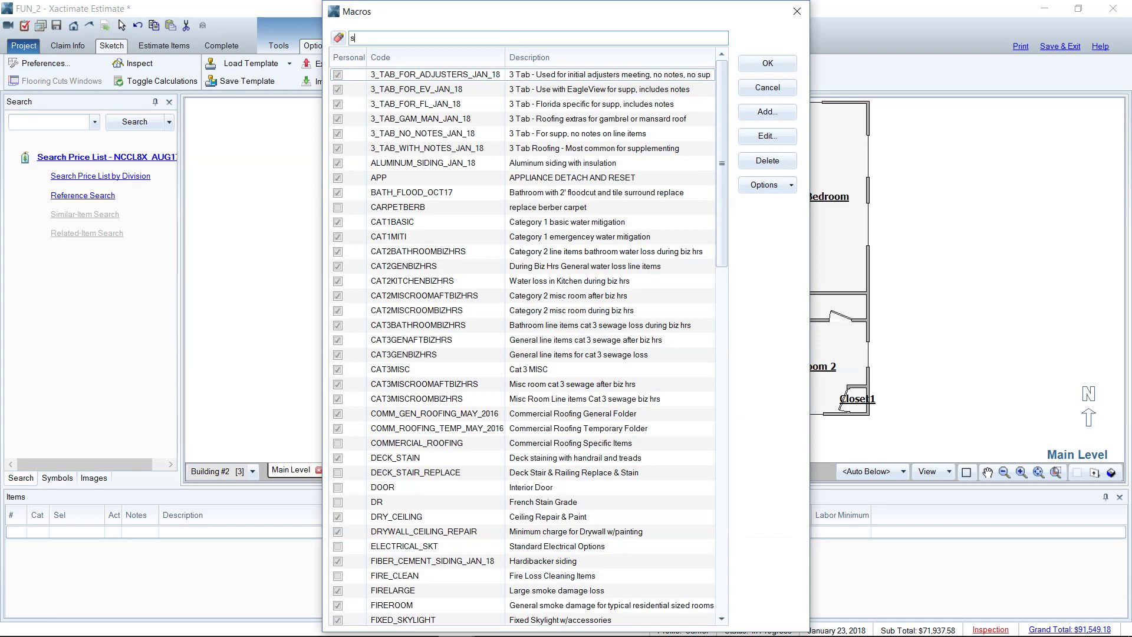
{"action": "double_click", "coordinate": [476, 119]}
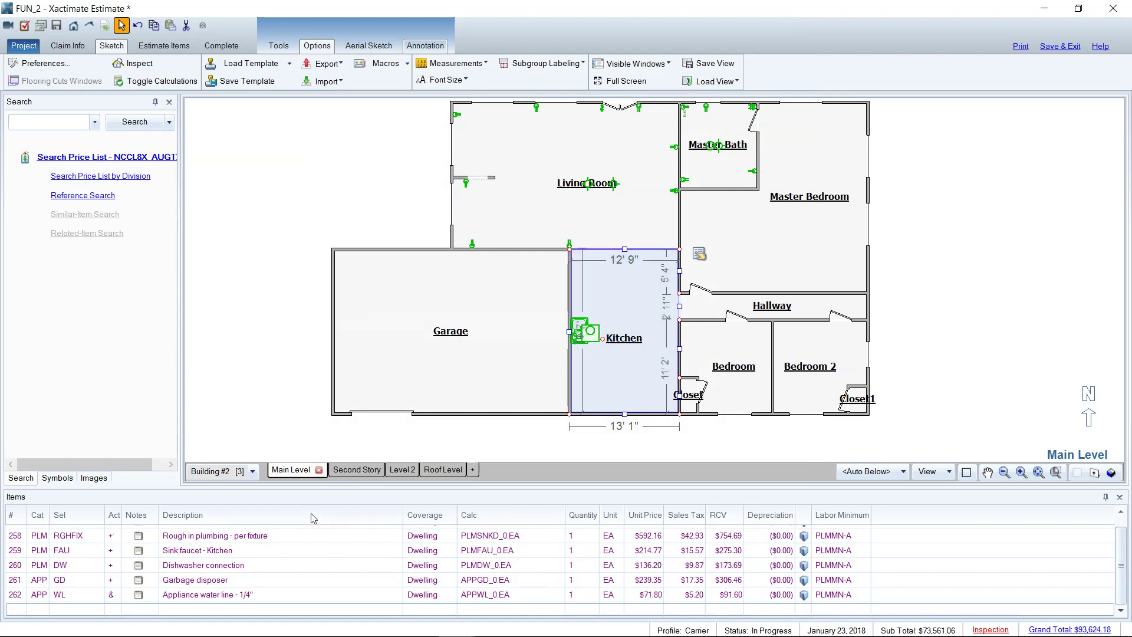
Step: Review the Kitchen's new garbage disposer and appliance water line items
{"action": "left_click", "coordinate": [266, 581]}
{"action": "left_click", "coordinate": [266, 581]}
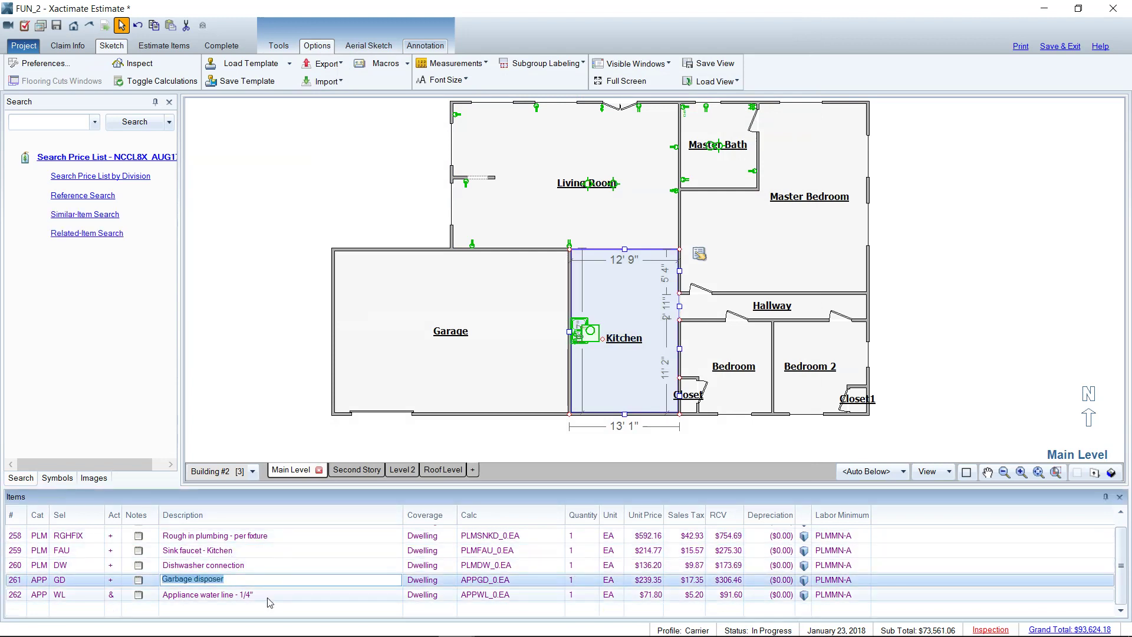
{"action": "left_click", "coordinate": [269, 595]}
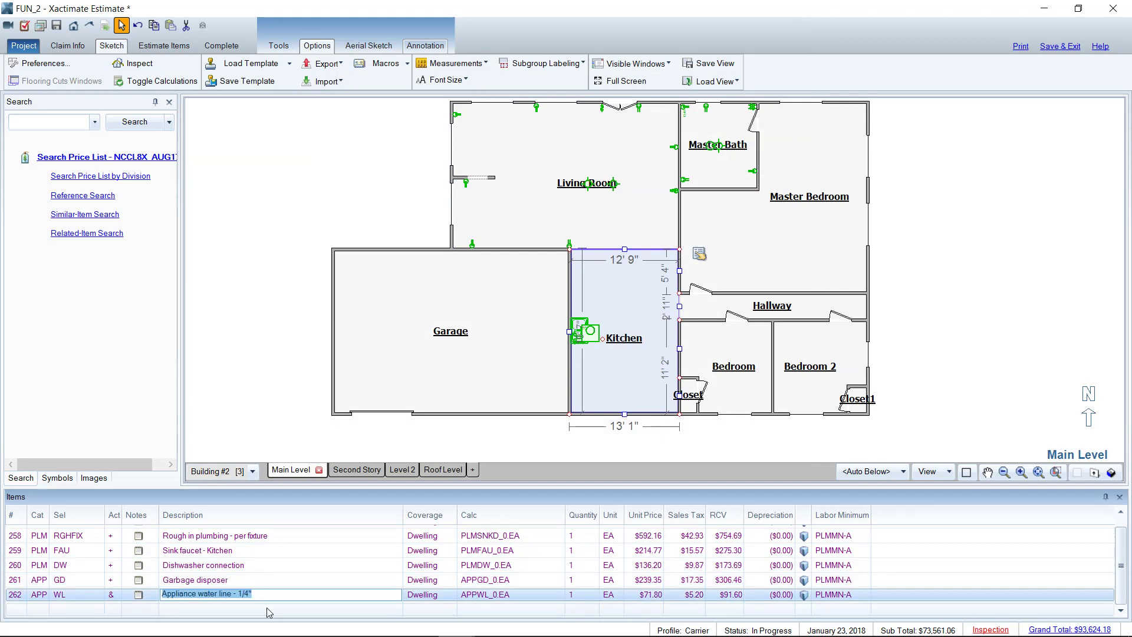
{"action": "scroll", "coordinate": [585, 359], "scroll_direction": "up", "scroll_amount": 2}
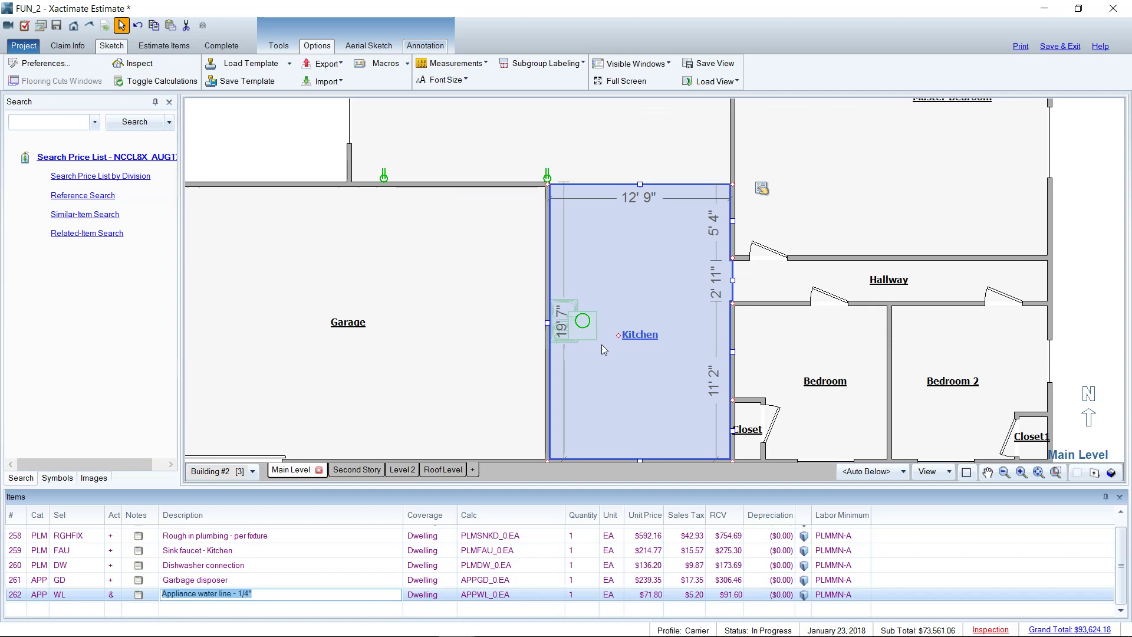
Step: Reposition the Kitchen's sink fixture and garbage disposer symbols, then zoom out to the whole plan
{"action": "left_click", "coordinate": [582, 335]}
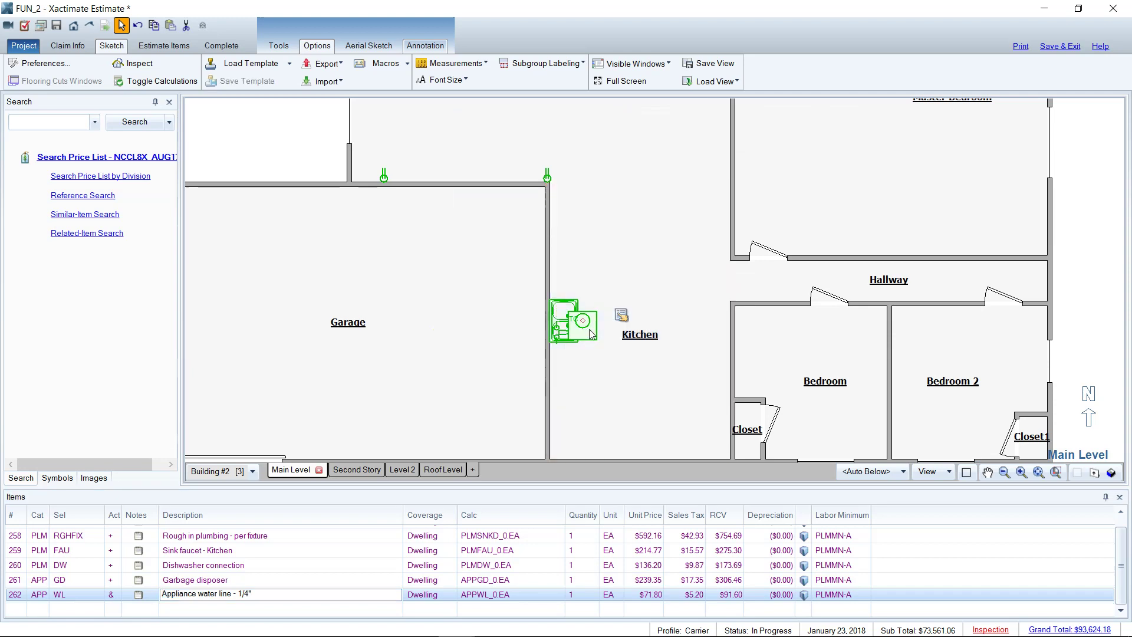
{"action": "scroll", "coordinate": [580, 330], "scroll_direction": "up", "scroll_amount": 1}
{"action": "left_click_drag", "start_coordinate": [580, 318], "coordinate": [666, 207]}
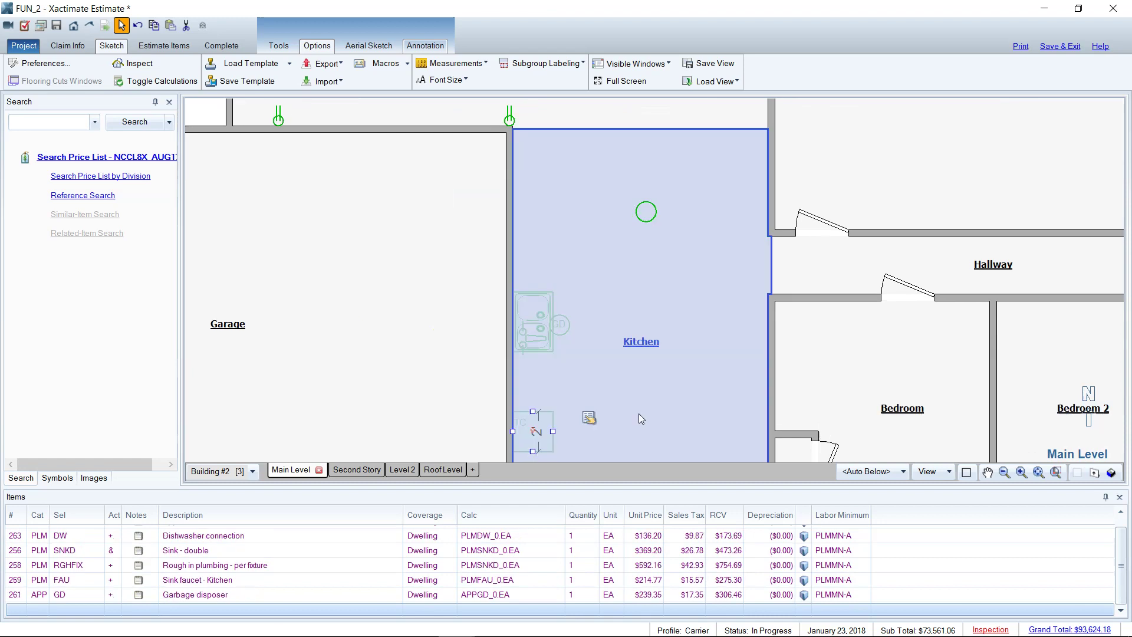
{"action": "left_click", "coordinate": [638, 412]}
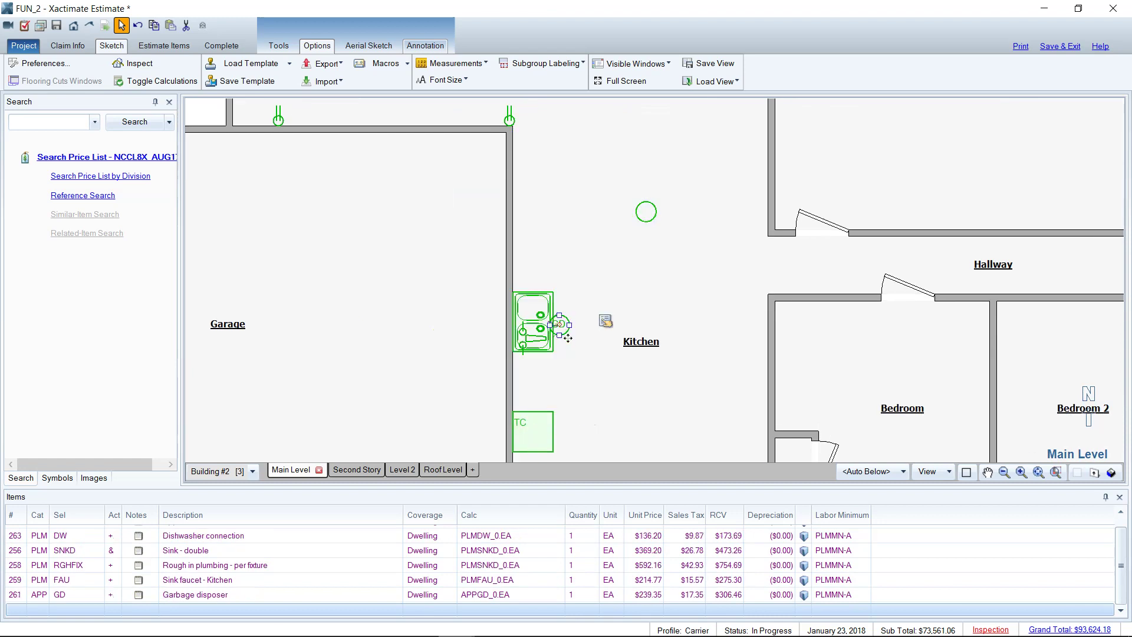
{"action": "left_click_drag", "start_coordinate": [565, 330], "coordinate": [534, 323]}
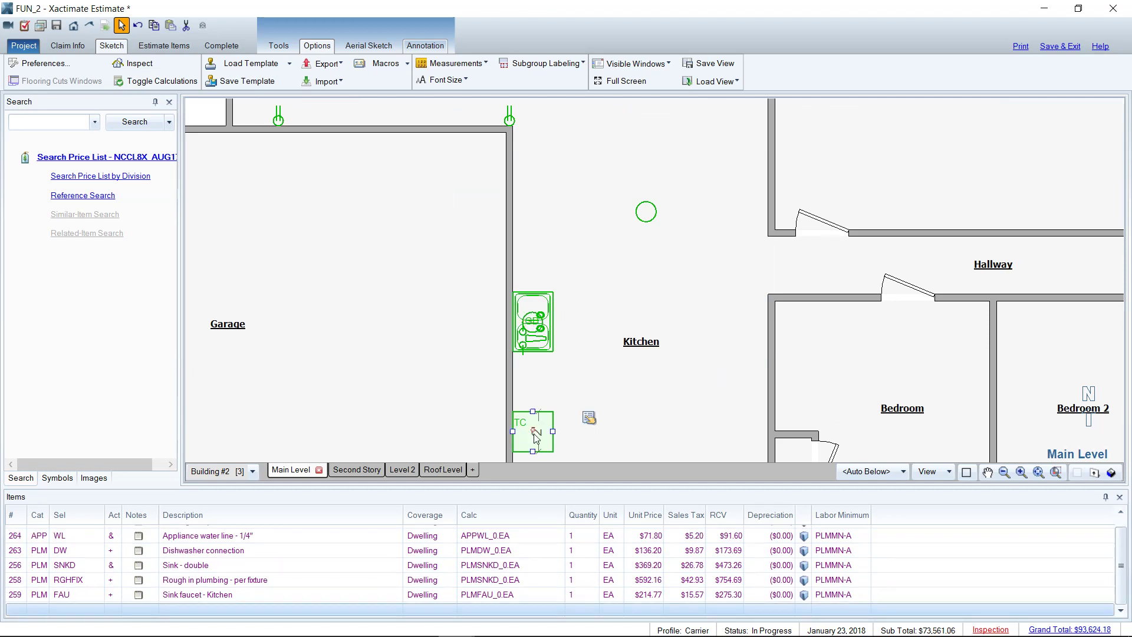
{"action": "left_click", "coordinate": [535, 439]}
{"action": "scroll", "coordinate": [585, 390], "scroll_direction": "down", "scroll_amount": 3}
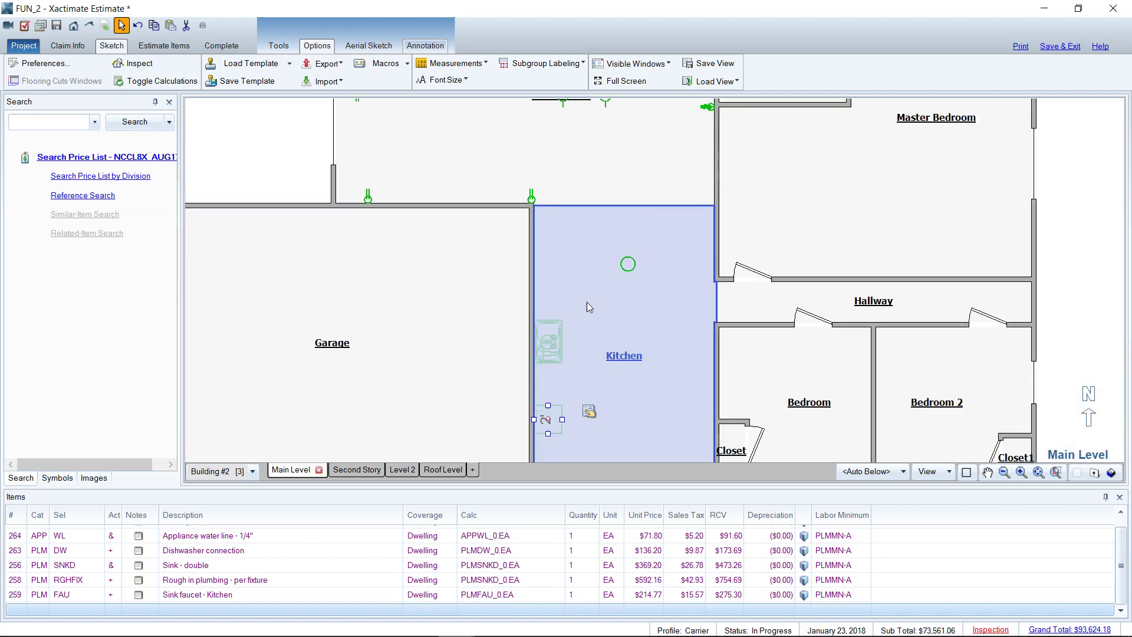
{"action": "scroll", "coordinate": [664, 358], "scroll_direction": "down", "scroll_amount": 2}
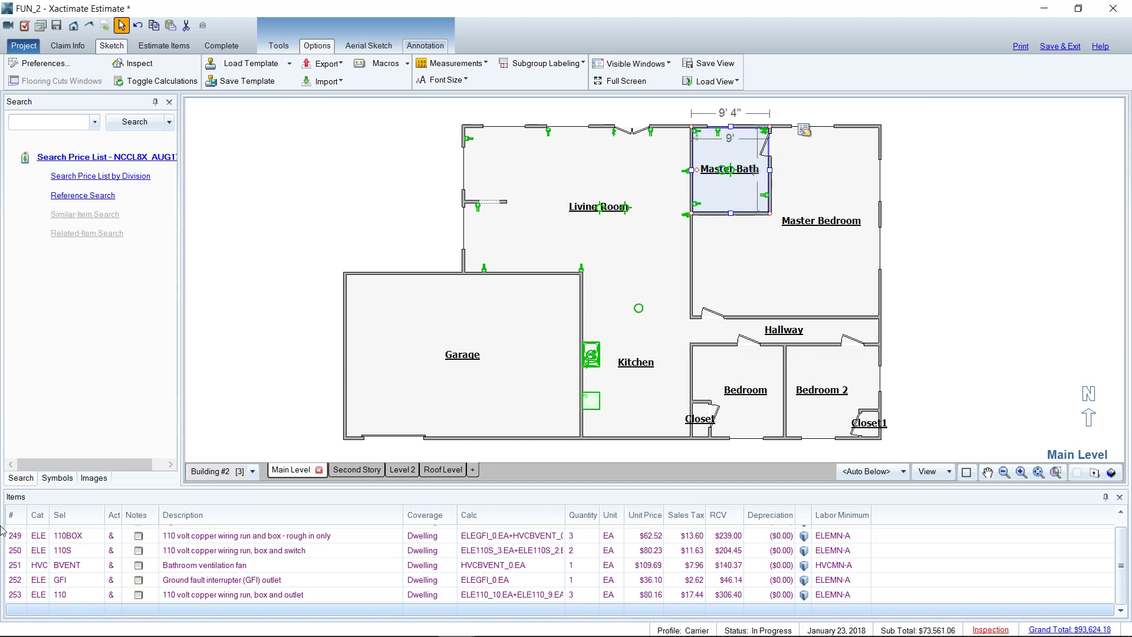
Step: Delete all of the Master Bath's electrical line items
{"action": "left_click", "coordinate": [14, 566]}
{"action": "key", "text": "ctrl+a"}
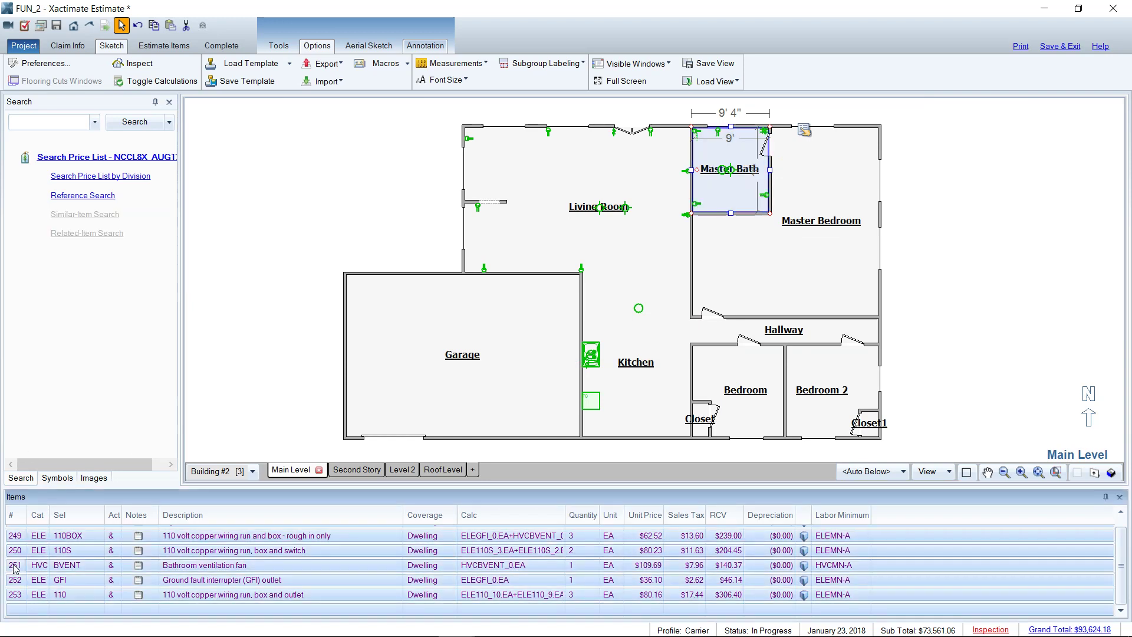
{"action": "key", "text": "Delete"}
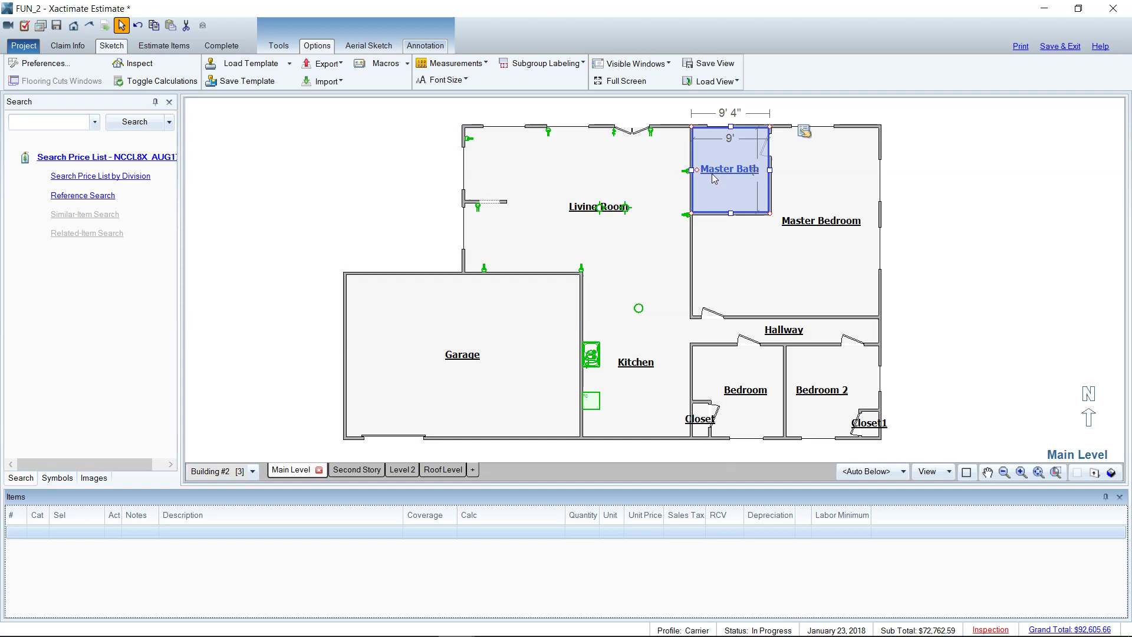
Step: Run the plumbing macro on the Master Bath from the recent macros list
{"action": "scroll", "coordinate": [717, 178], "scroll_direction": "up", "scroll_amount": 3}
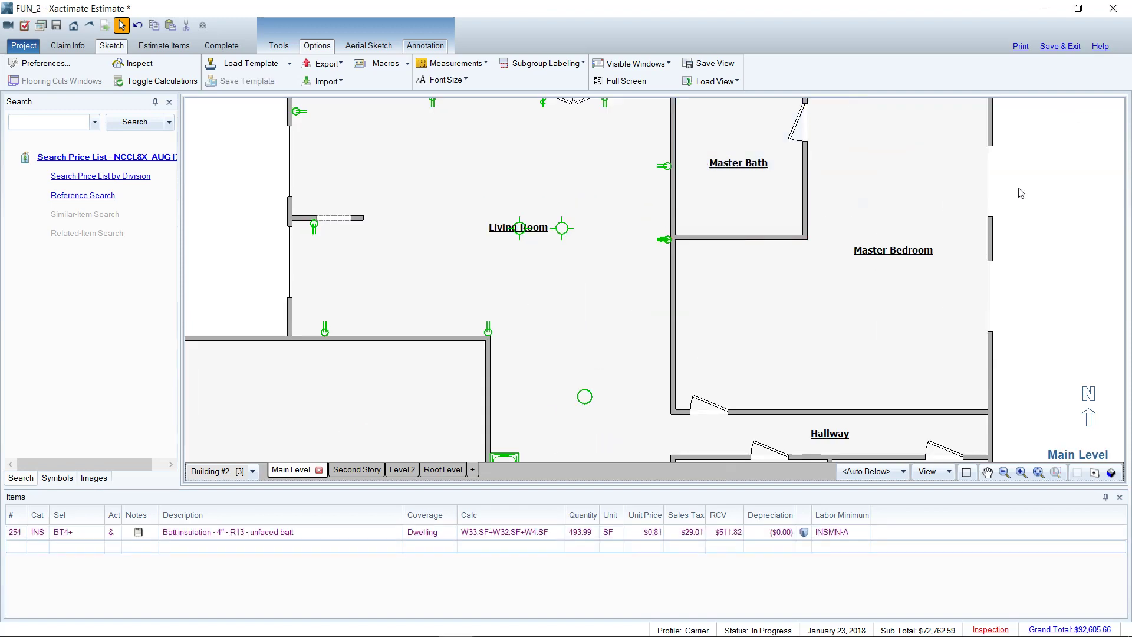
{"action": "left_click_drag", "start_coordinate": [1018, 189], "coordinate": [1014, 247]}
{"action": "key", "text": "Escape"}
{"action": "left_click", "coordinate": [763, 270]}
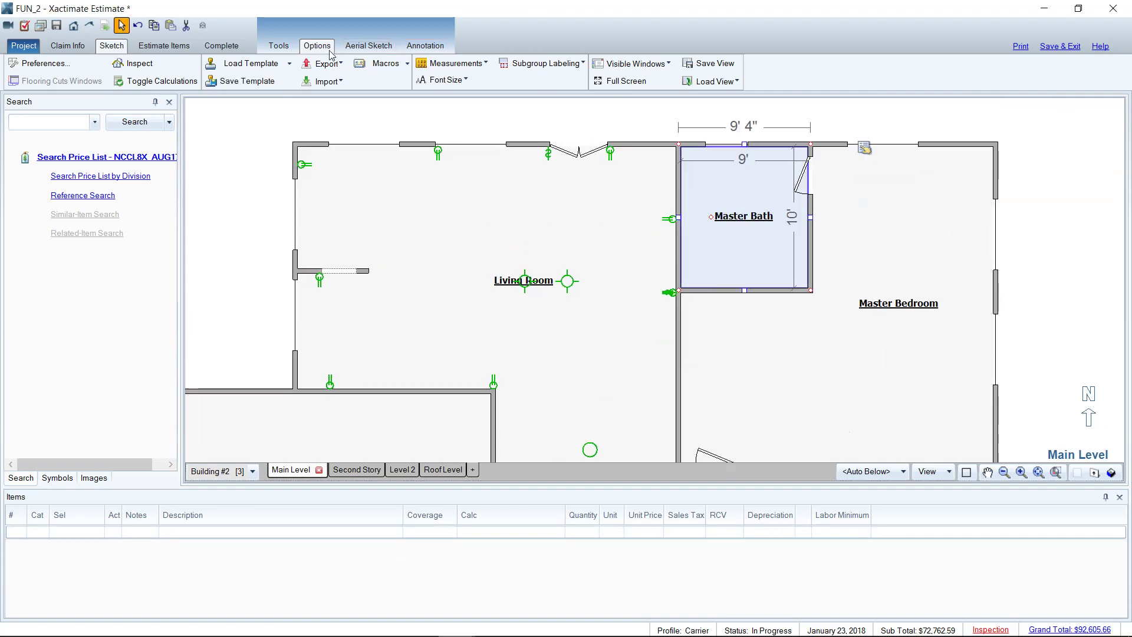
{"action": "left_click", "coordinate": [407, 64]}
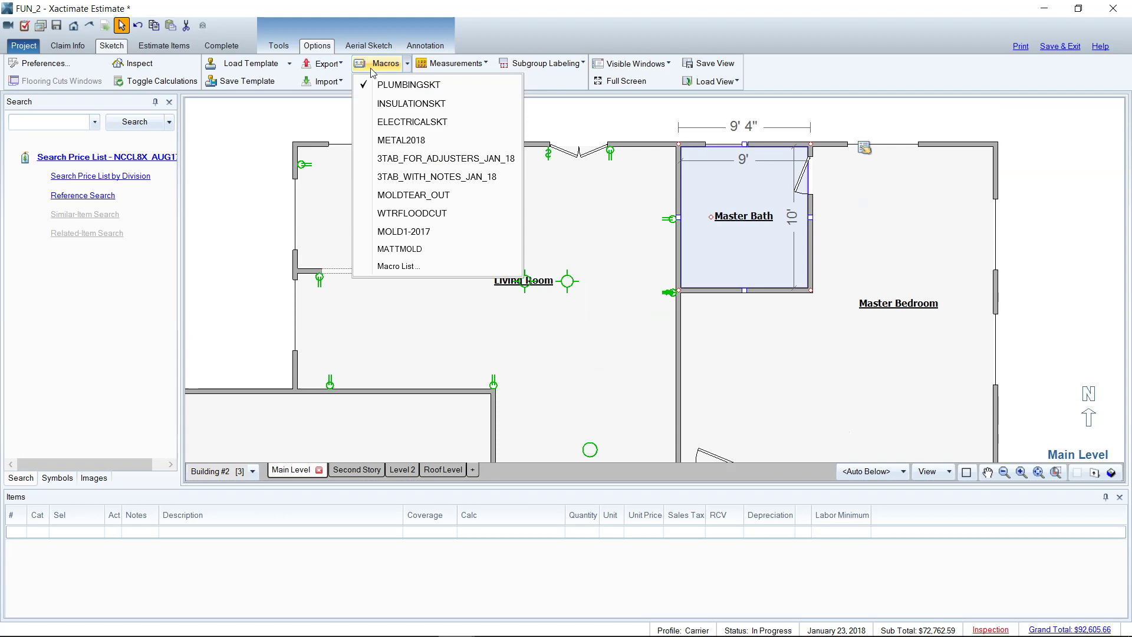
{"action": "left_click", "coordinate": [405, 87]}
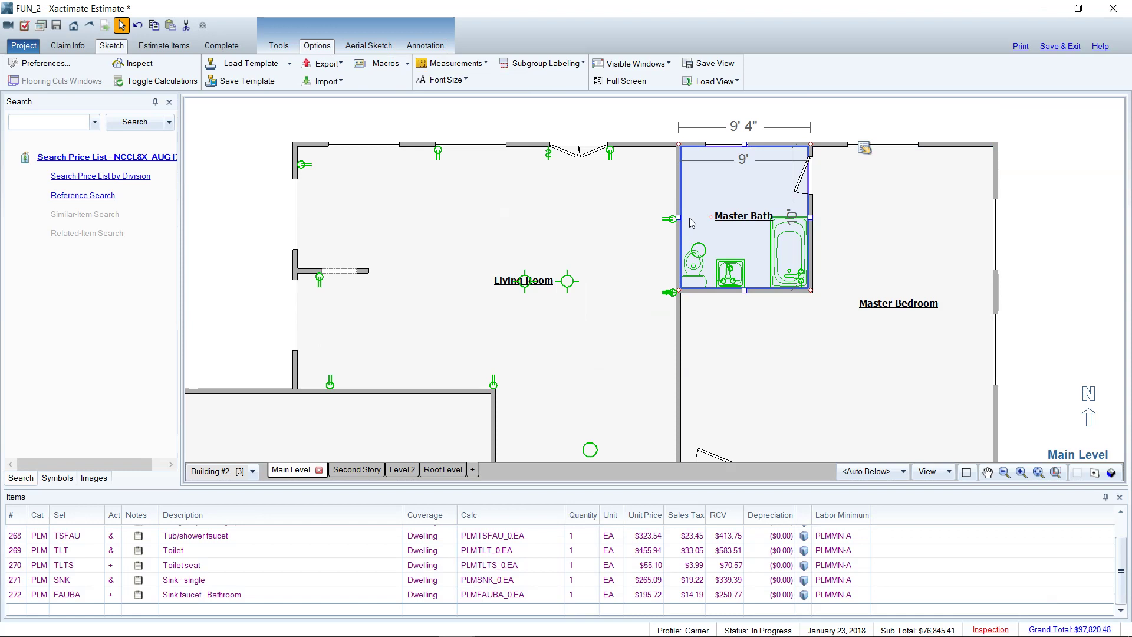
Step: Delete all of the Master Bath's plumbing line items and open its room properties
{"action": "left_click", "coordinate": [929, 109]}
{"action": "left_click", "coordinate": [756, 186]}
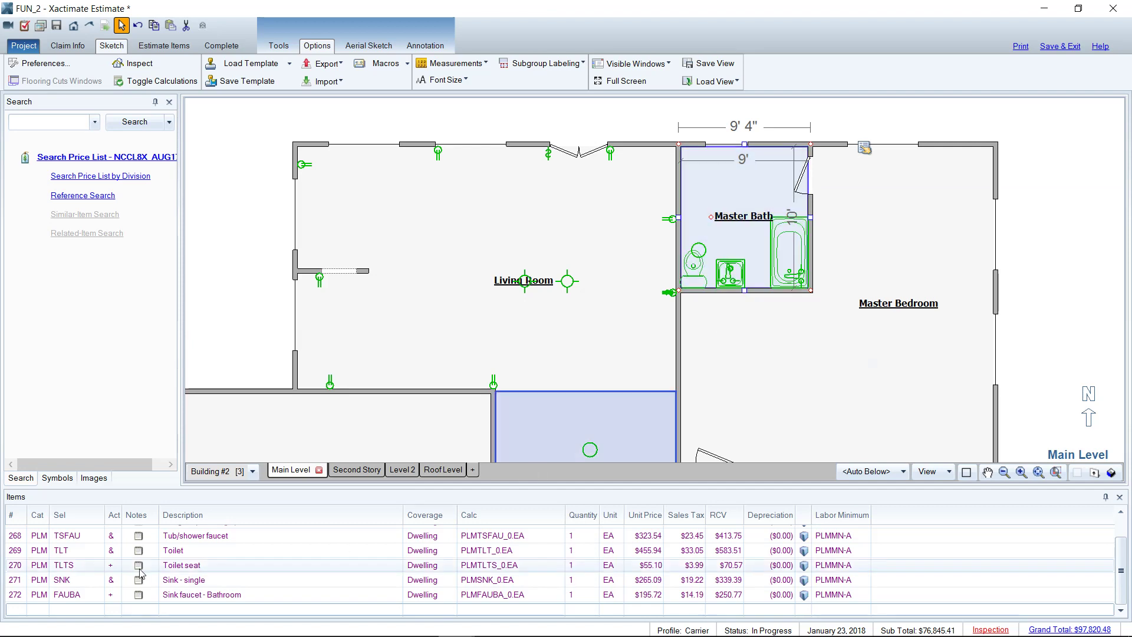
{"action": "scroll", "coordinate": [109, 572], "scroll_direction": "up", "scroll_amount": 1}
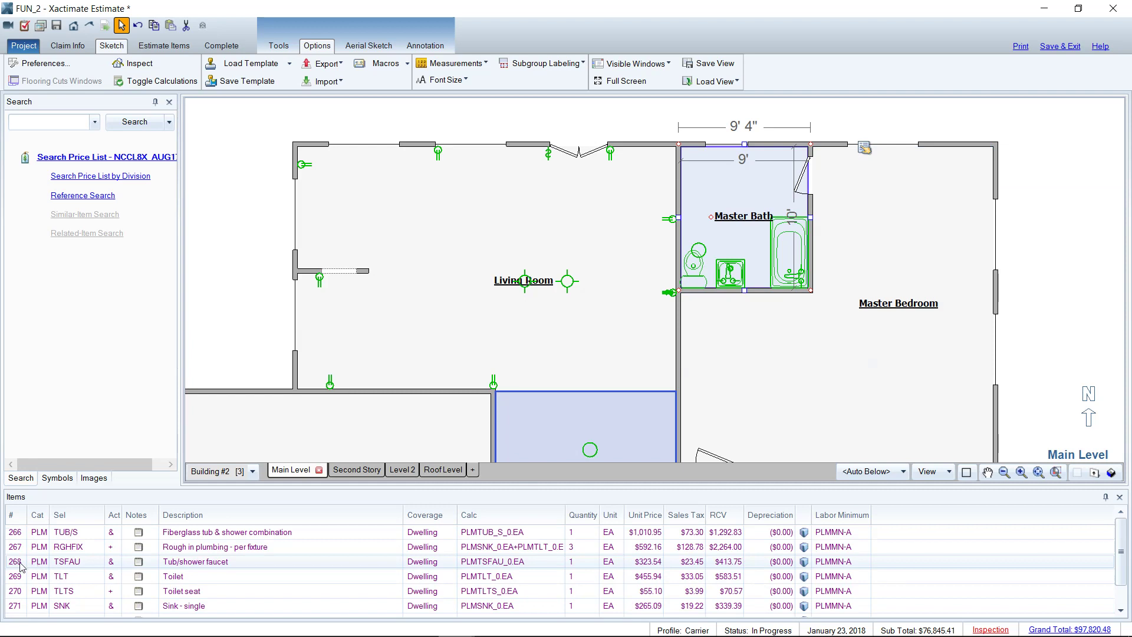
{"action": "left_click", "coordinate": [13, 533]}
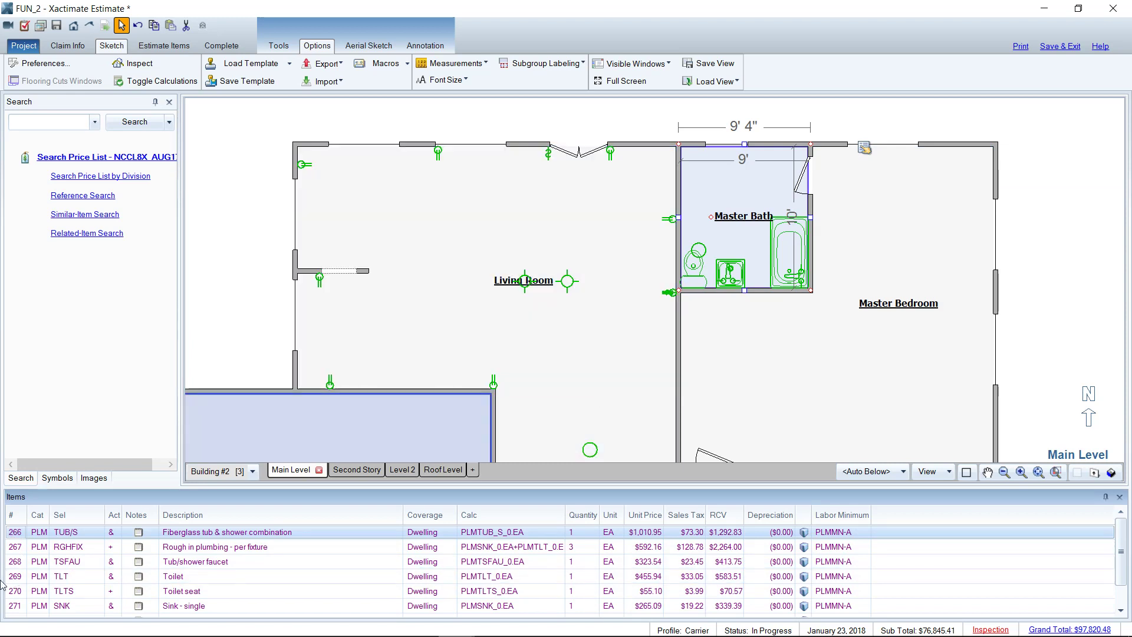
{"action": "left_click", "coordinate": [29, 563]}
{"action": "key", "text": "ctrl+a"}
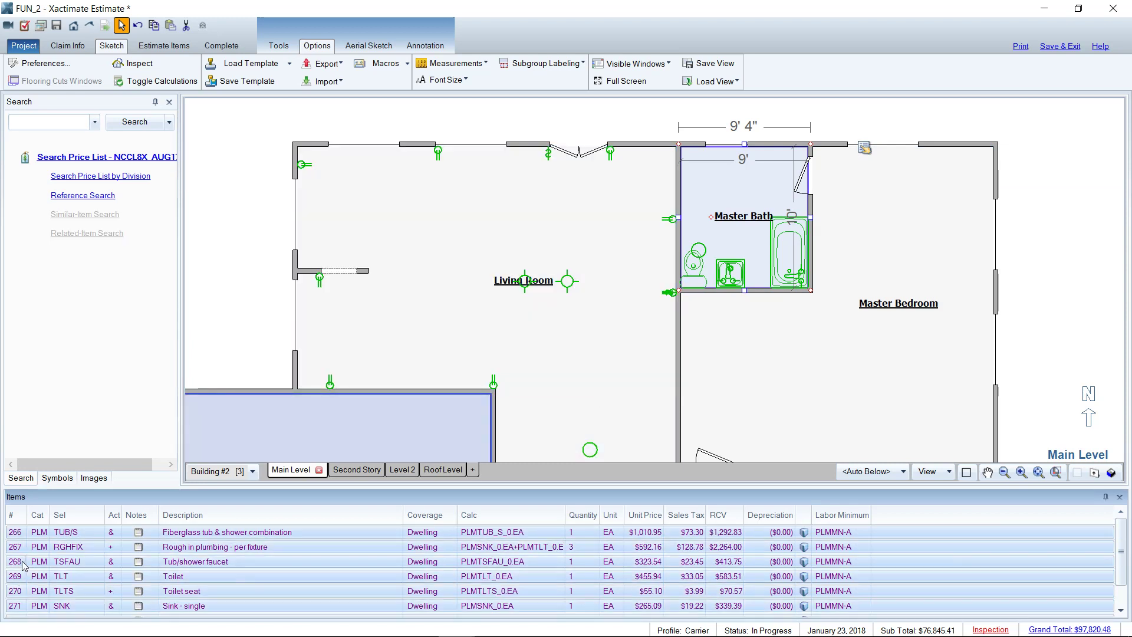
{"action": "key", "text": "Delete"}
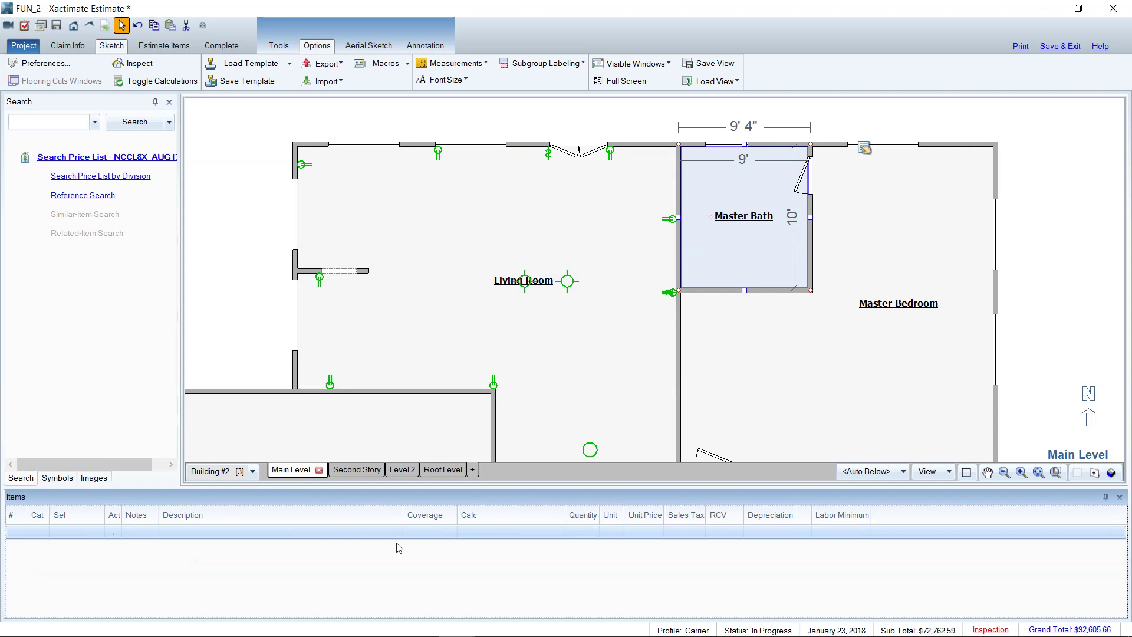
{"action": "double_click", "coordinate": [741, 247]}
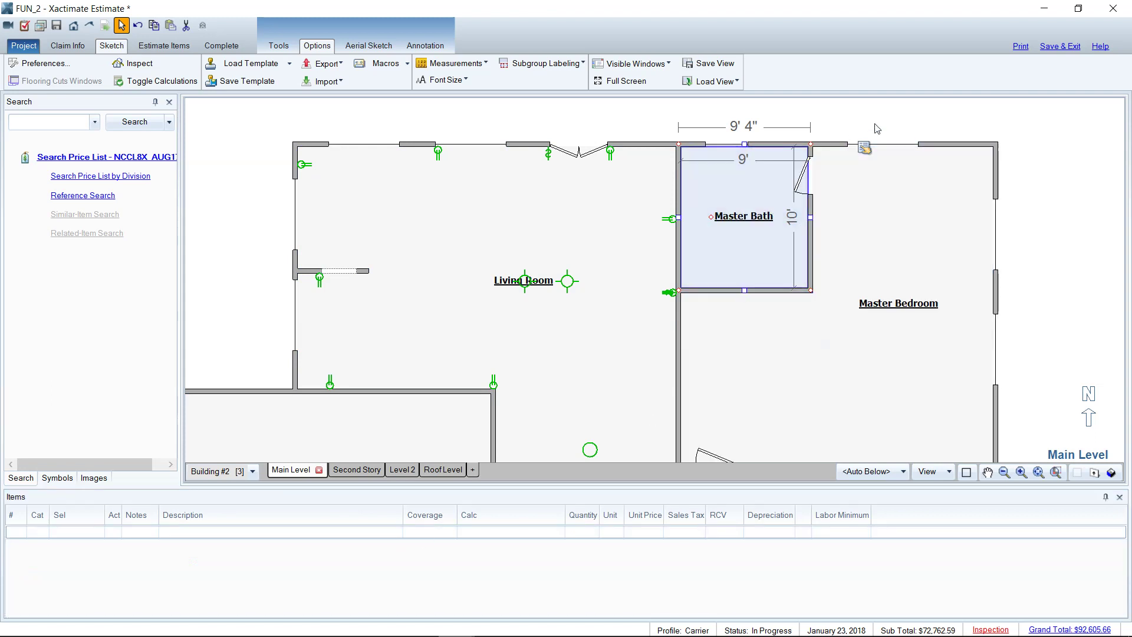
Step: Change the Master Bath's Type property from Full Bath to 3/4 Bath
{"action": "left_click", "coordinate": [1035, 189]}
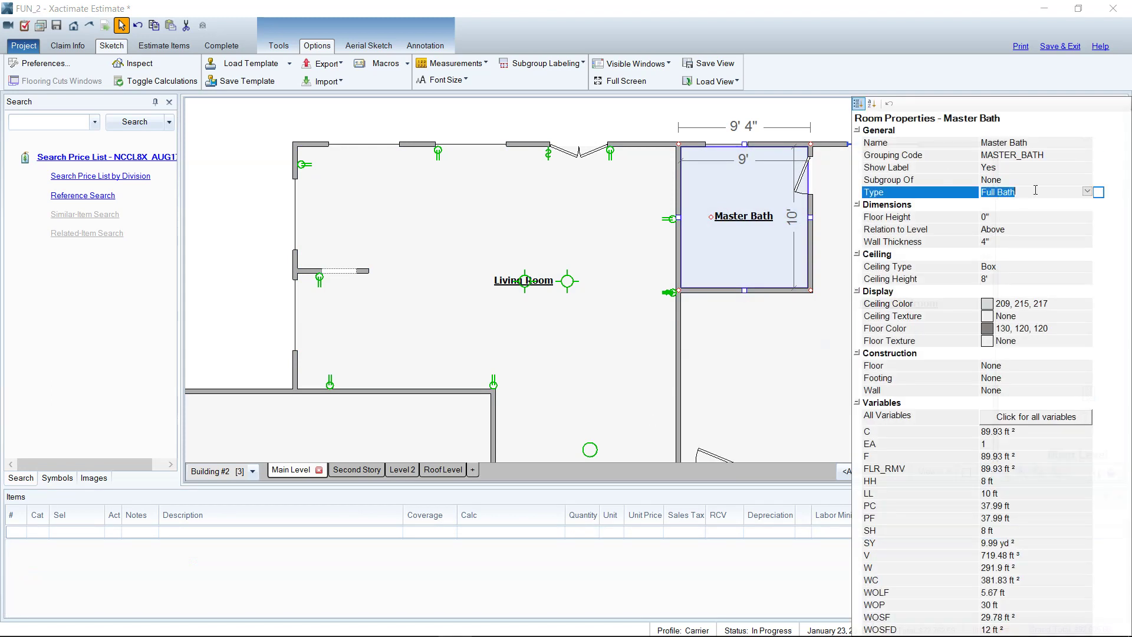
{"action": "left_click", "coordinate": [1086, 191]}
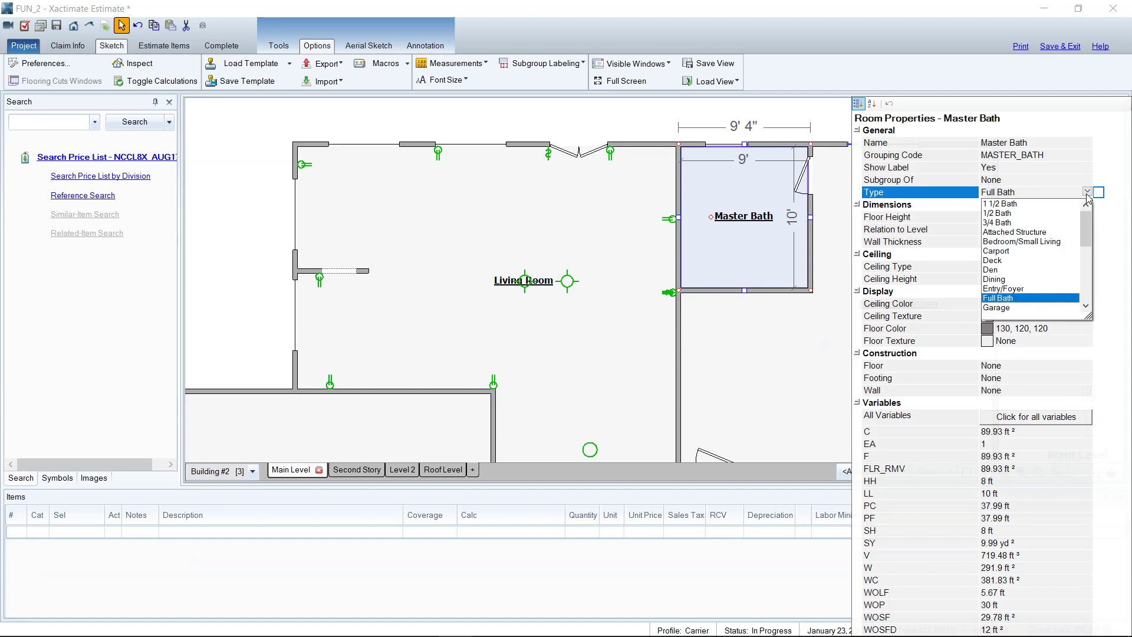
{"action": "left_click", "coordinate": [1009, 223]}
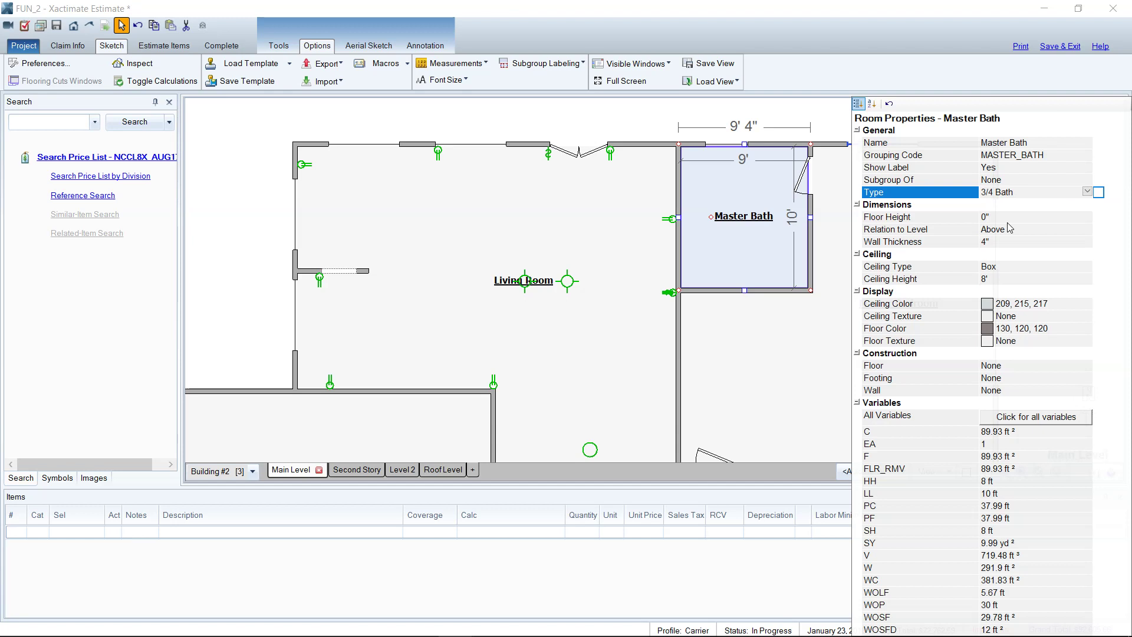
Step: Run PLUMBINGSKT on the Master Bath and select it to list toilet, sink, faucet and rough-in items
{"action": "left_click", "coordinate": [406, 68]}
{"action": "left_click", "coordinate": [383, 83]}
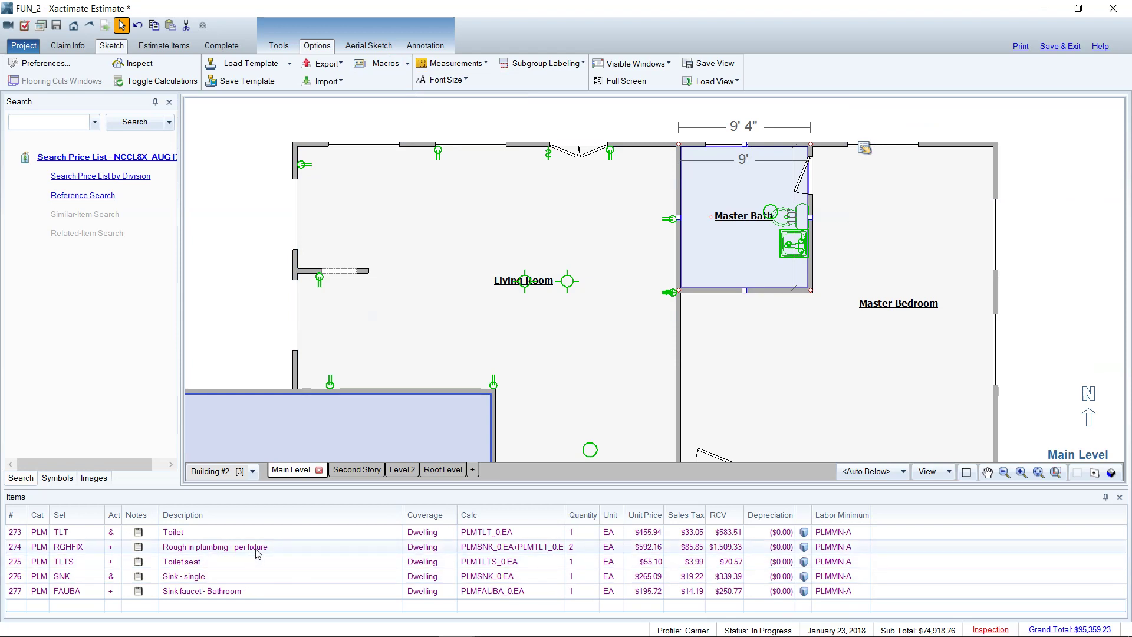
{"action": "left_click", "coordinate": [748, 198]}
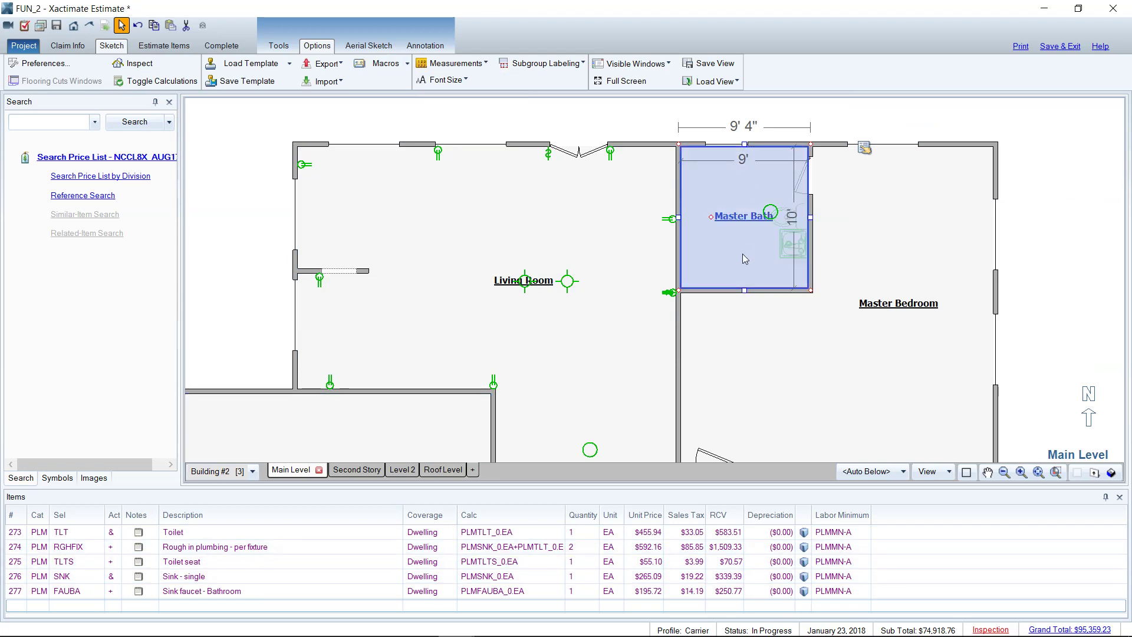
Step: Edit the Master Bedroom's label and check its Type in Room Properties
{"action": "left_click", "coordinate": [749, 297]}
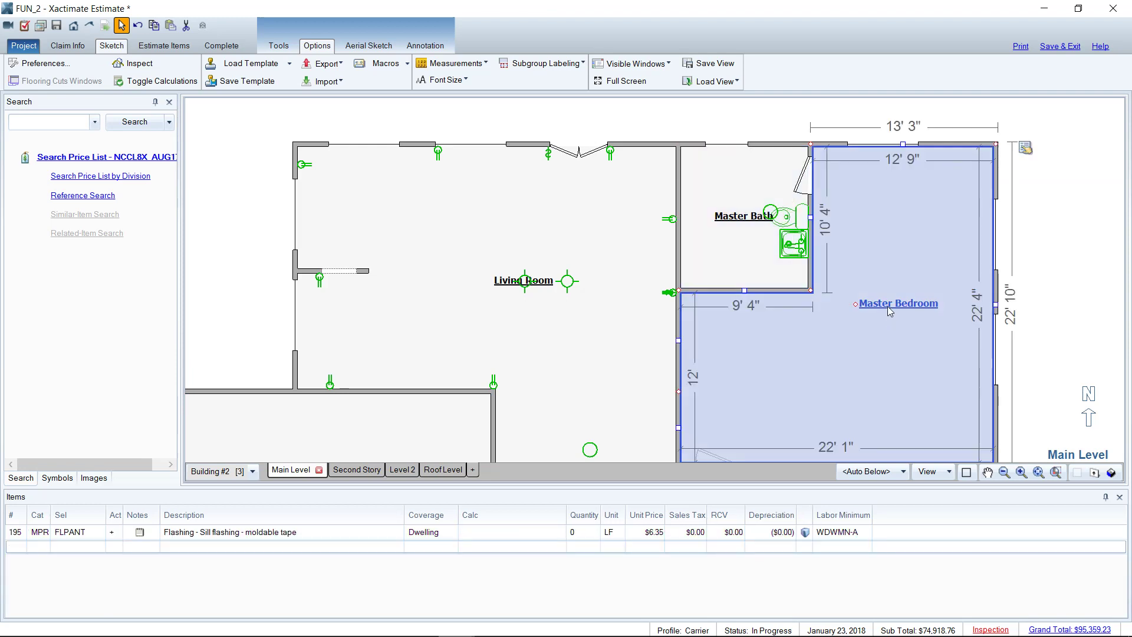
{"action": "key", "text": "F2"}
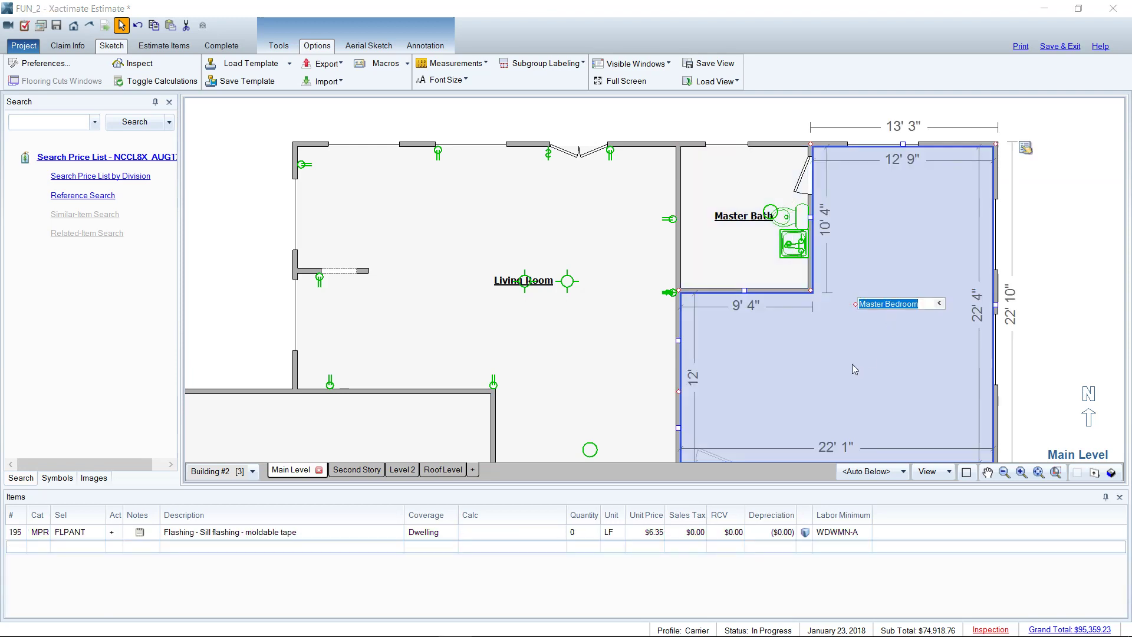
{"action": "type", "text": "Master Be"}
{"action": "key", "text": "Return"}
{"action": "right_click", "coordinate": [1025, 144]}
{"action": "left_click", "coordinate": [1029, 156]}
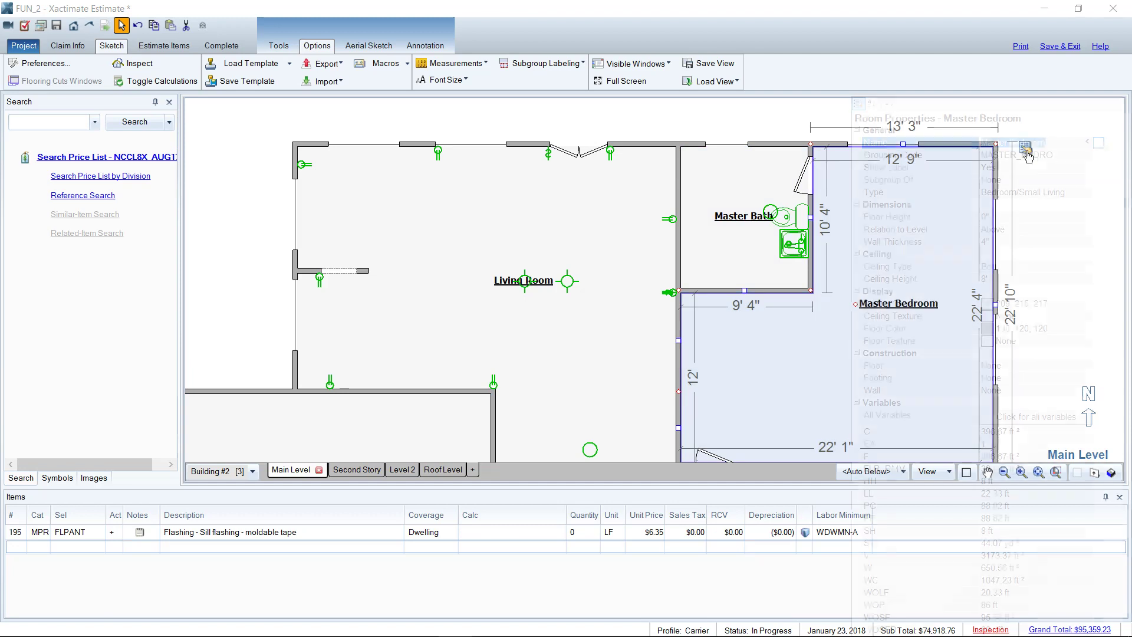
{"action": "left_click", "coordinate": [1018, 193]}
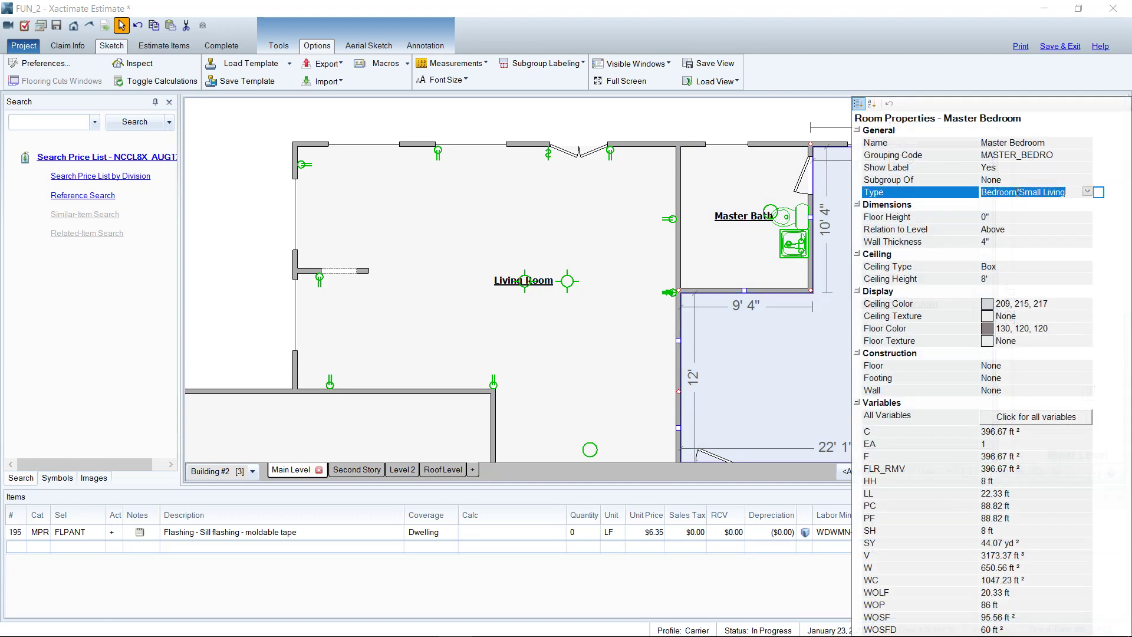
{"action": "left_click", "coordinate": [783, 385]}
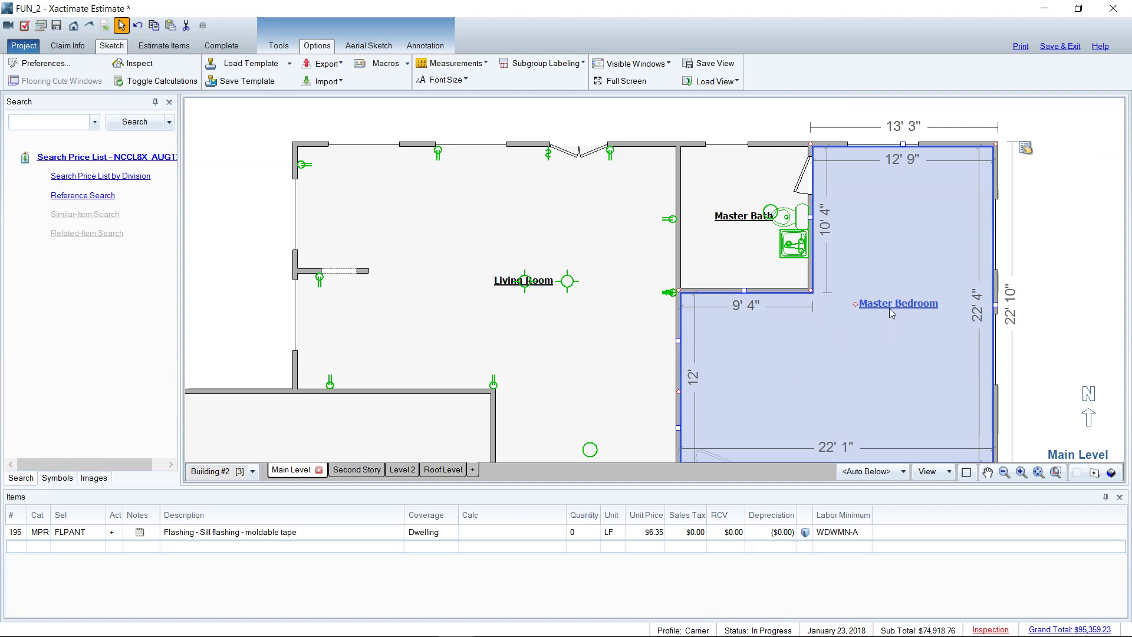
Step: Rename the room to its new name and confirm the type stays Bedroom/Small Living
{"action": "left_click", "coordinate": [888, 303]}
{"action": "type", "text": "Alena"}
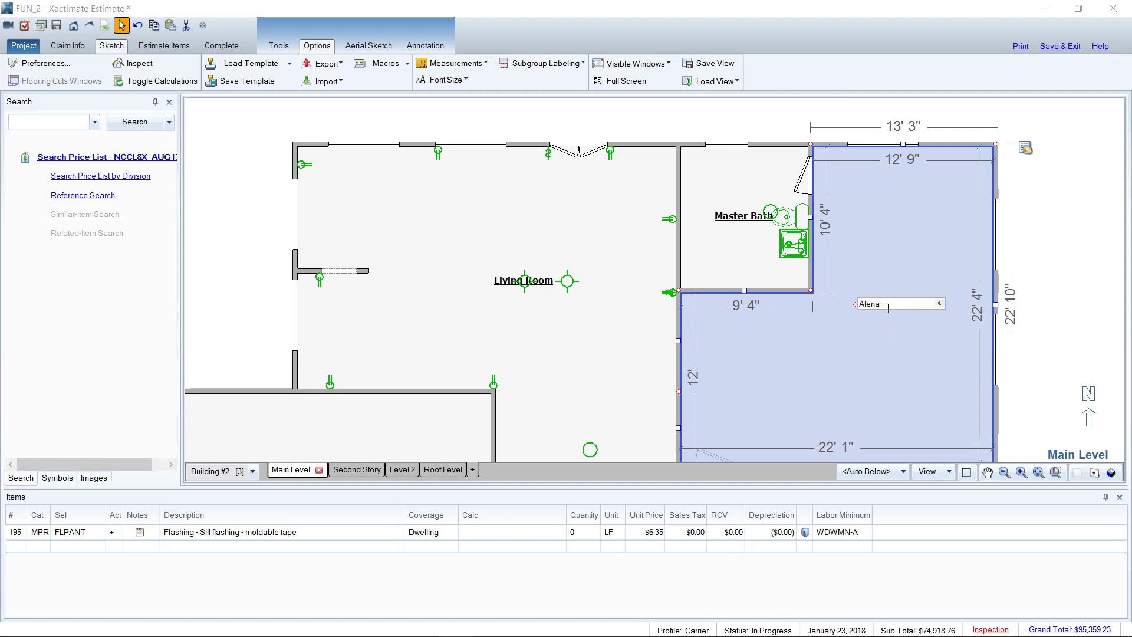
{"action": "type", "text": " Rool"}
{"action": "key", "text": "Return"}
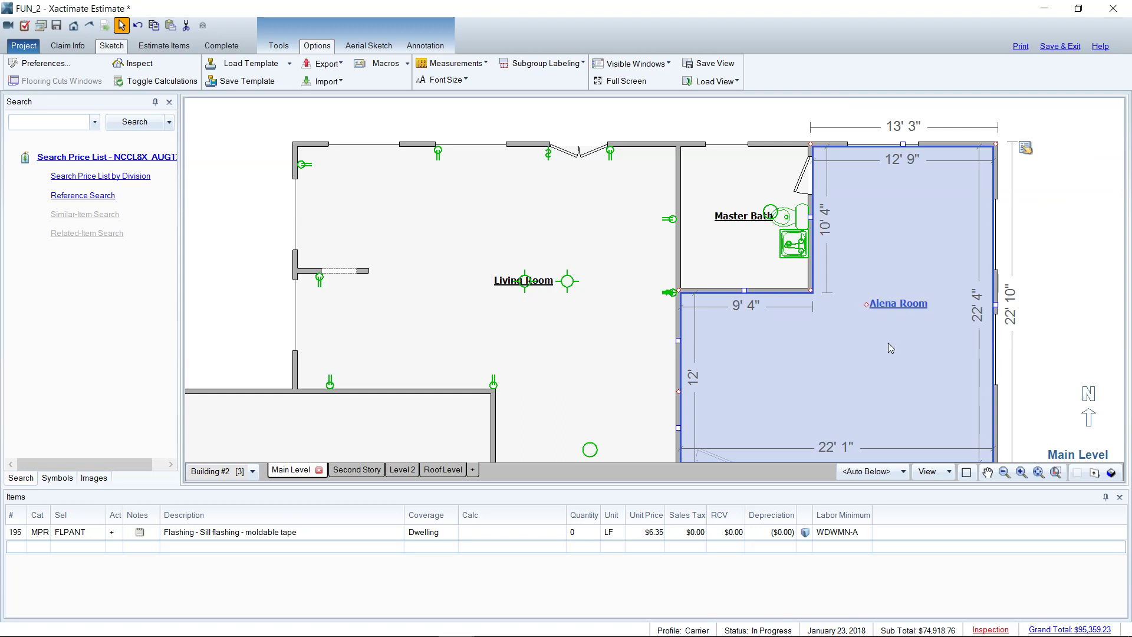
{"action": "left_click", "coordinate": [1026, 148]}
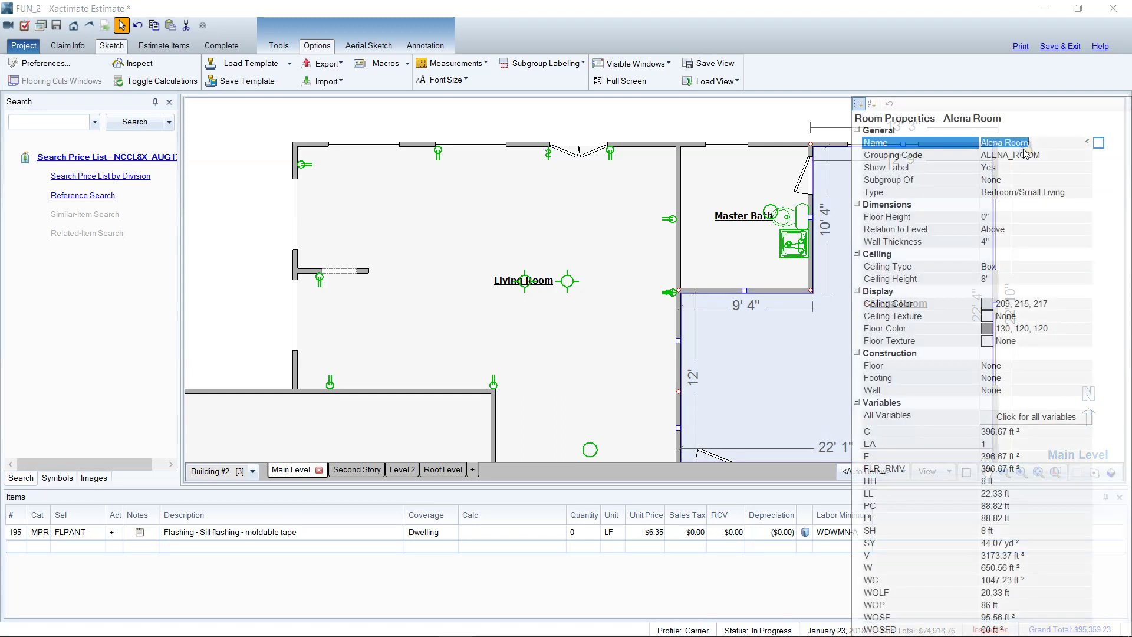
{"action": "left_click", "coordinate": [1022, 192]}
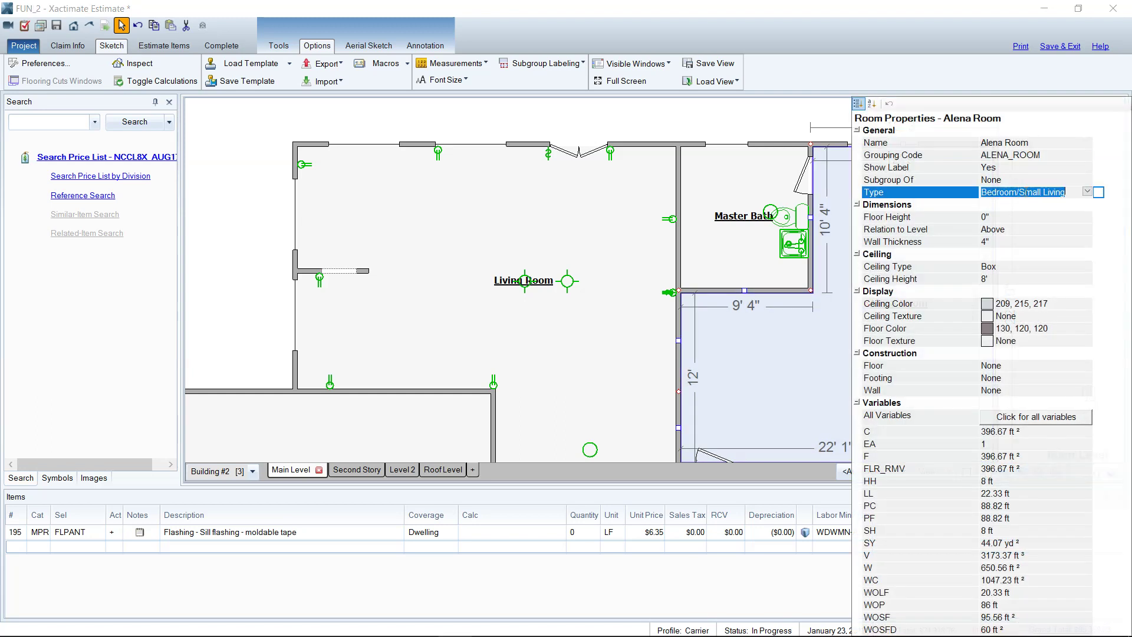
{"action": "left_click", "coordinate": [1086, 191]}
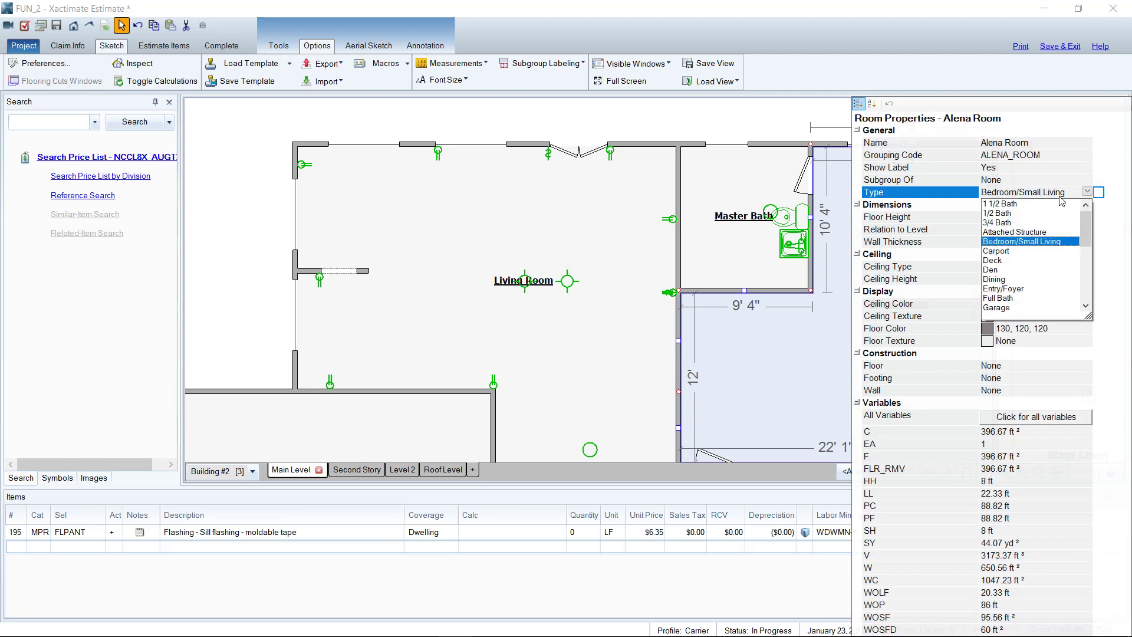
{"action": "left_click", "coordinate": [952, 202]}
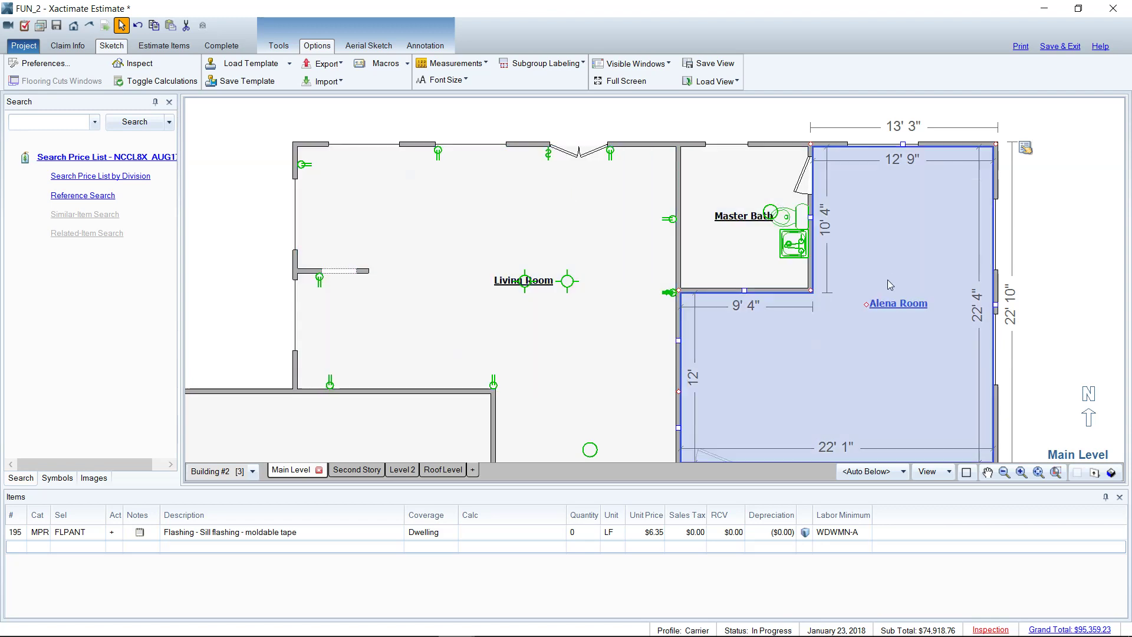
Step: Set Alena Room's type to 1 1/2 Bath in its Room Properties
{"action": "left_click", "coordinate": [1026, 148]}
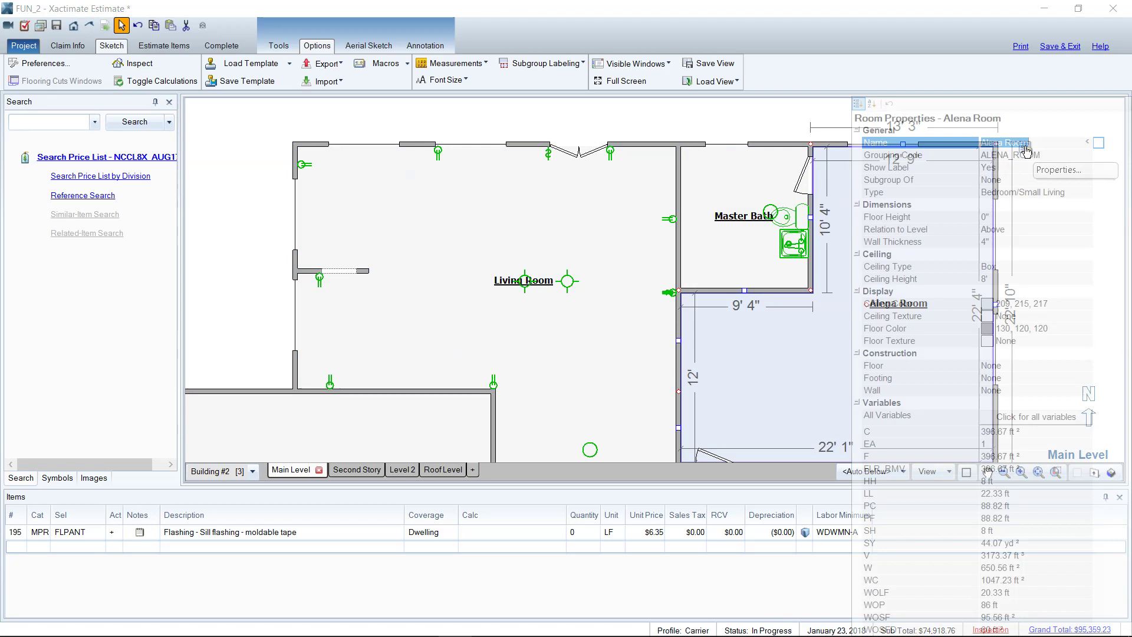
{"action": "left_click", "coordinate": [1024, 192]}
{"action": "left_click", "coordinate": [1086, 192]}
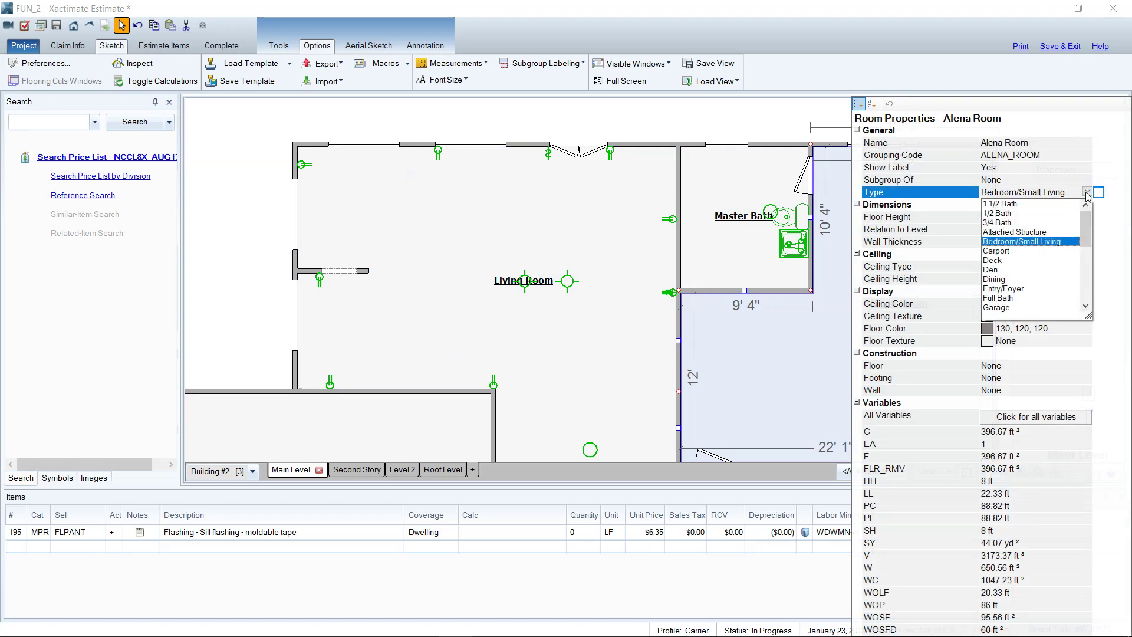
{"action": "left_click", "coordinate": [1002, 203]}
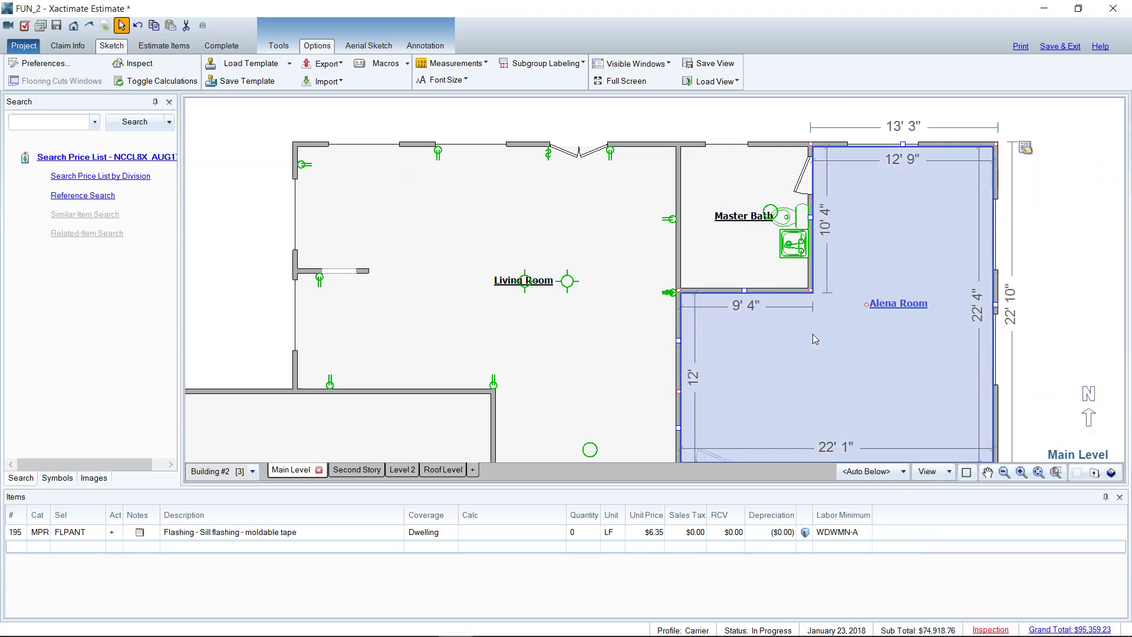
Step: Apply the PLUMBINGSKT macro to Alena Room, then select the Living Room
{"action": "left_click", "coordinate": [407, 63]}
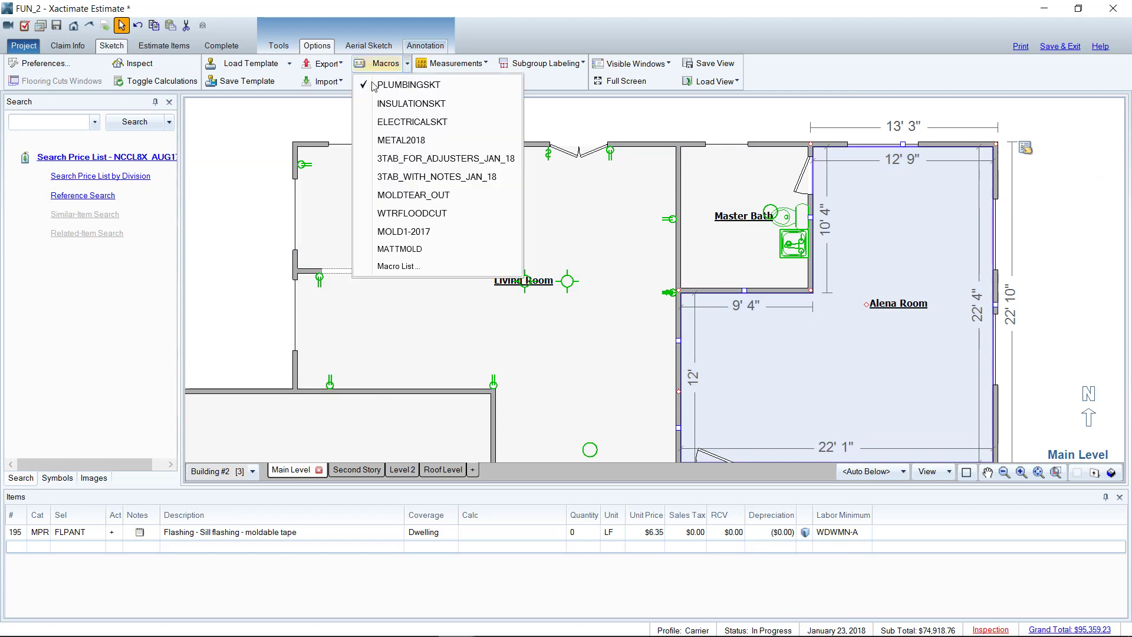
{"action": "left_click", "coordinate": [374, 87]}
{"action": "left_click", "coordinate": [819, 314]}
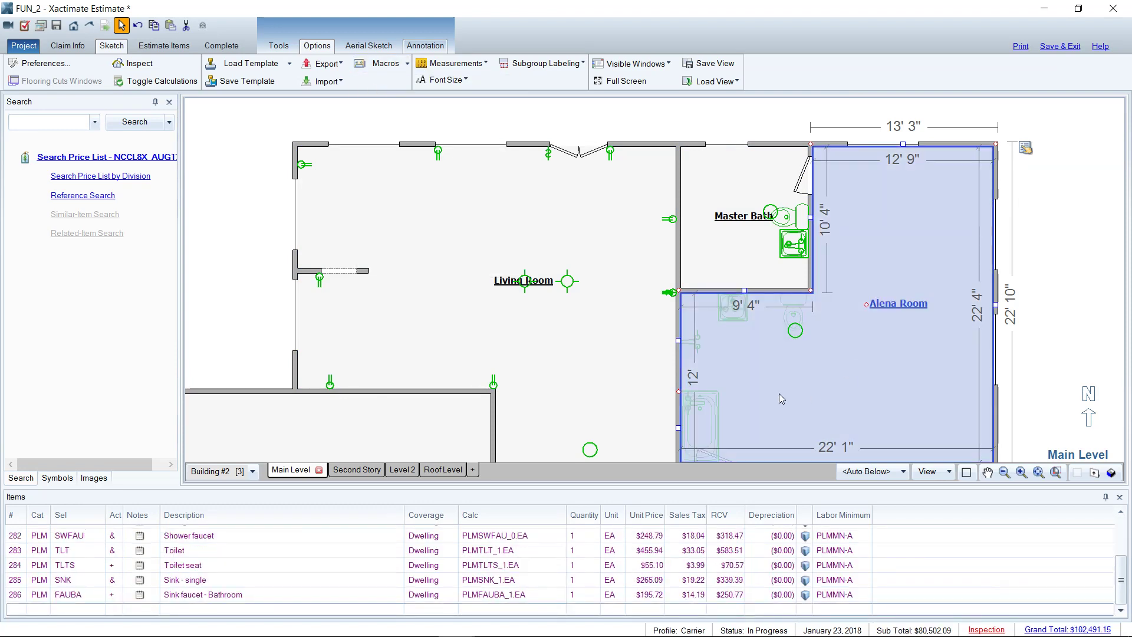
{"action": "scroll", "coordinate": [815, 394], "scroll_direction": "down", "scroll_amount": 2}
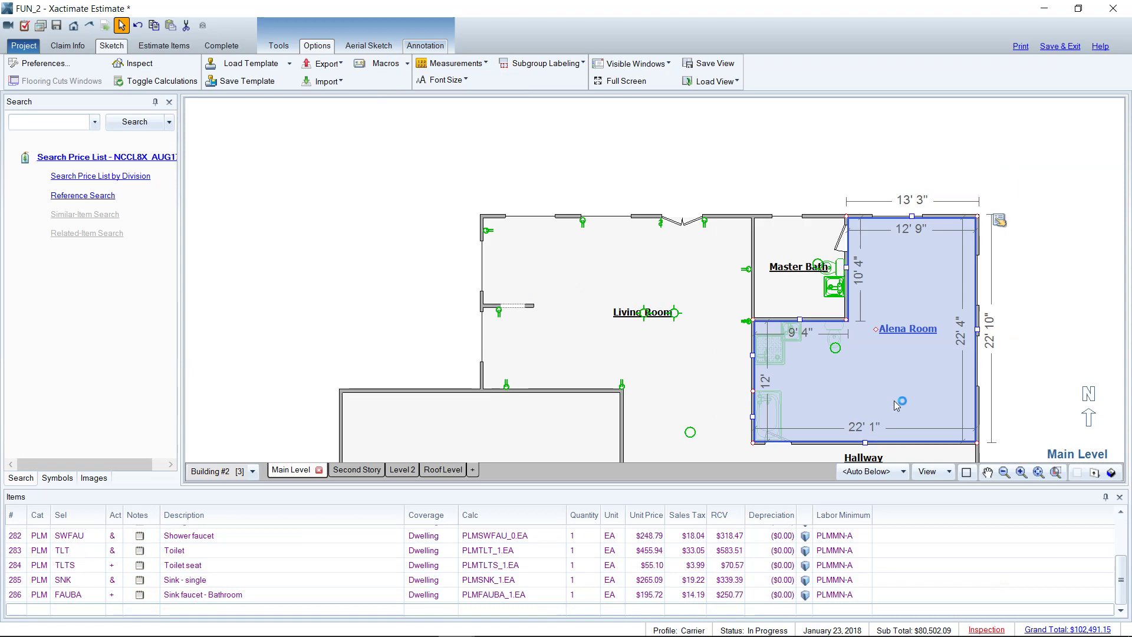
{"action": "scroll", "coordinate": [814, 394], "scroll_direction": "up", "scroll_amount": 1}
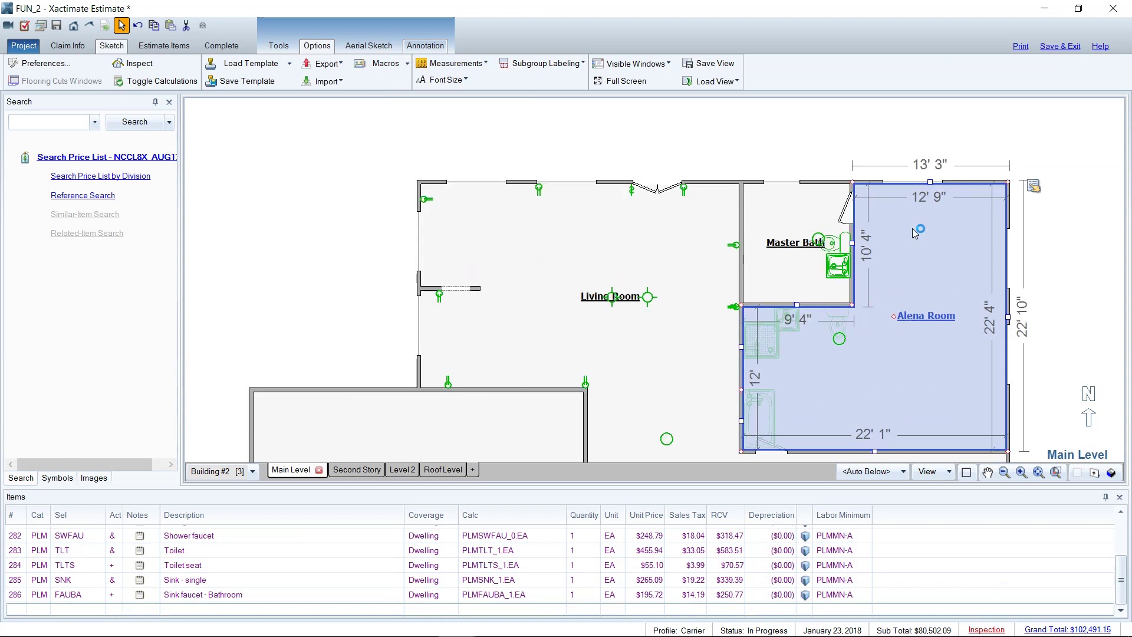
{"action": "left_click", "coordinate": [533, 317]}
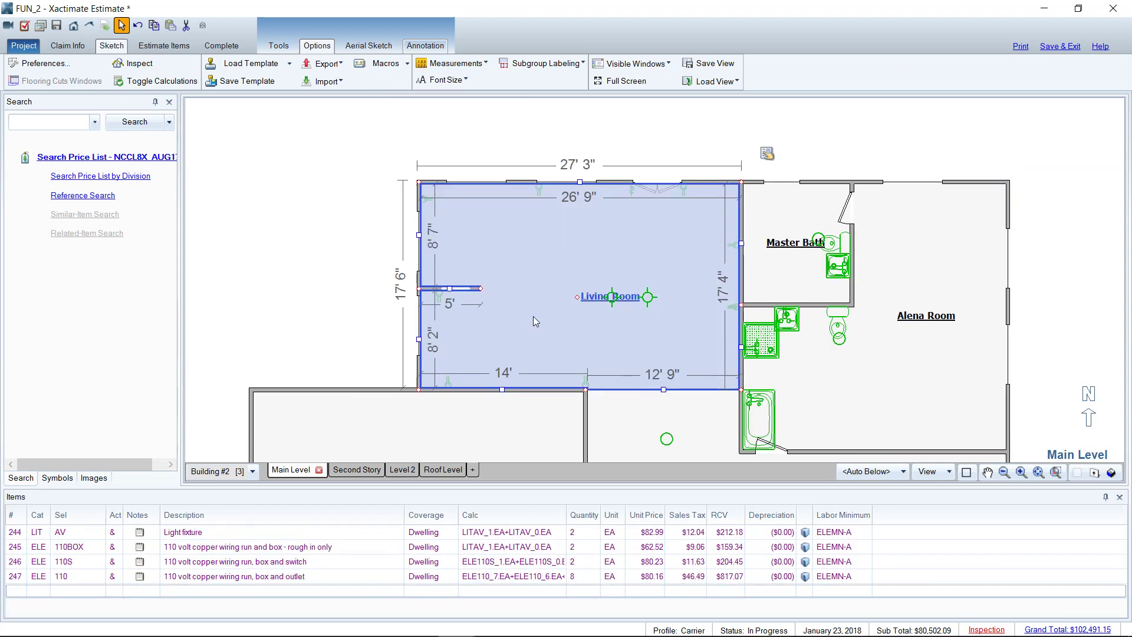
Step: Rename the Living Room to Dining Room
{"action": "double_click", "coordinate": [586, 297]}
{"action": "type", "text": "Din"}
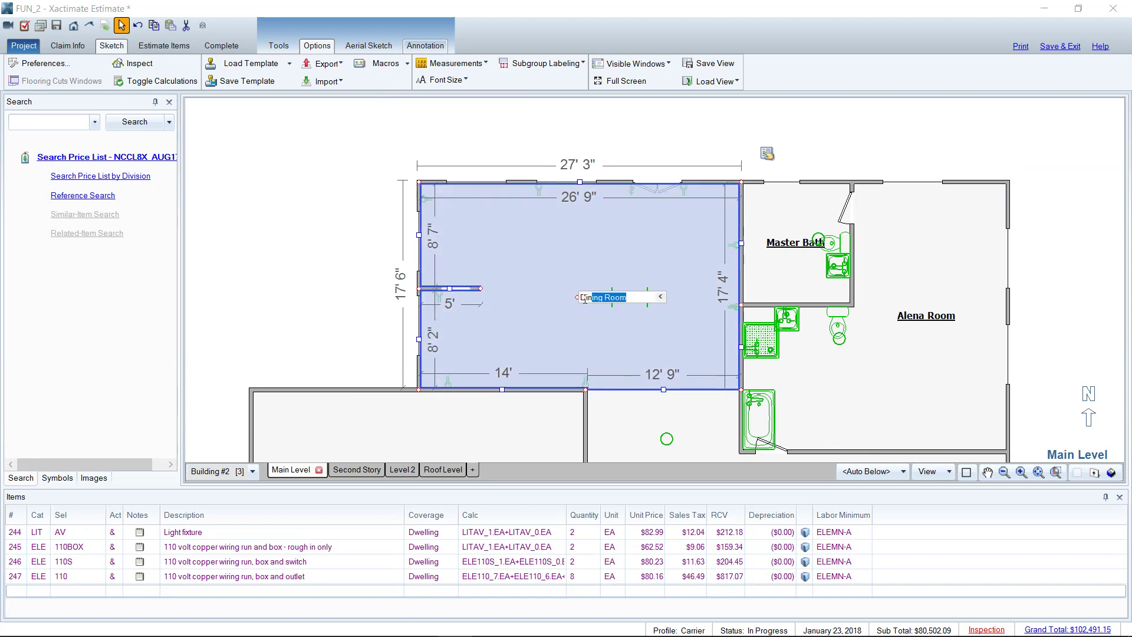
{"action": "key", "text": "Return"}
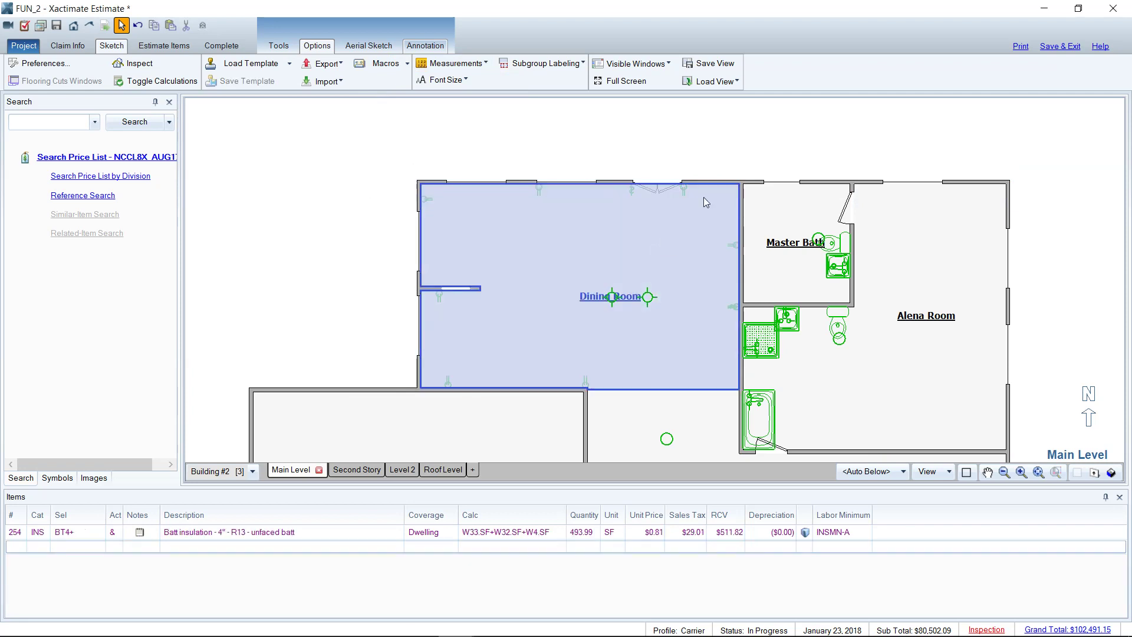
Step: Confirm the Dining Room's room type stays Dining, then deselect the room
{"action": "left_click", "coordinate": [767, 154]}
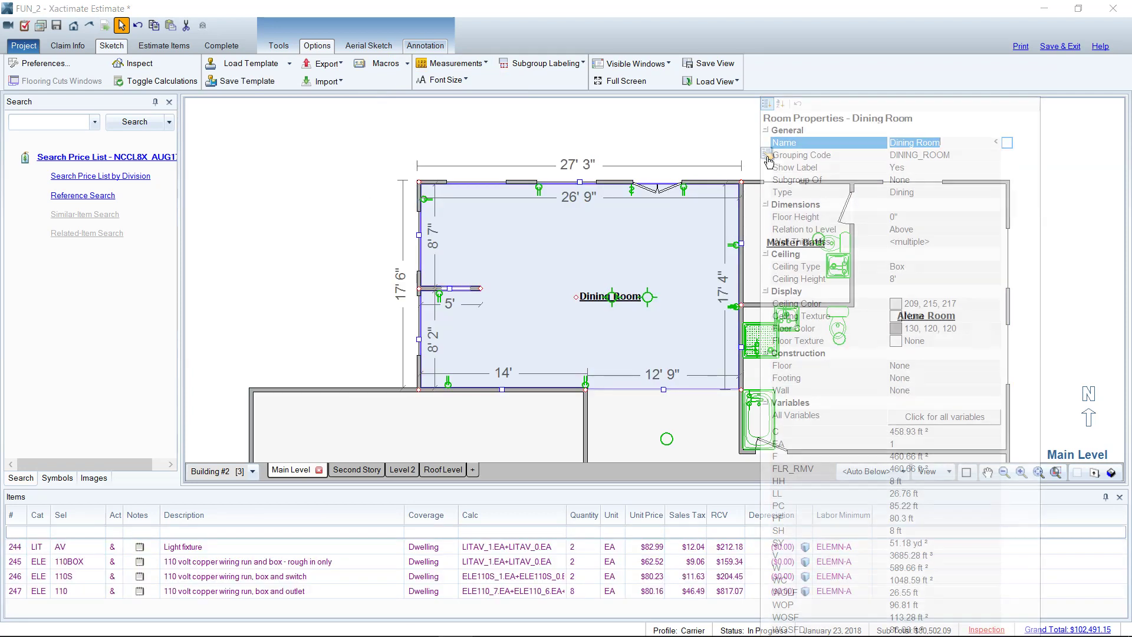
{"action": "left_click", "coordinate": [926, 193]}
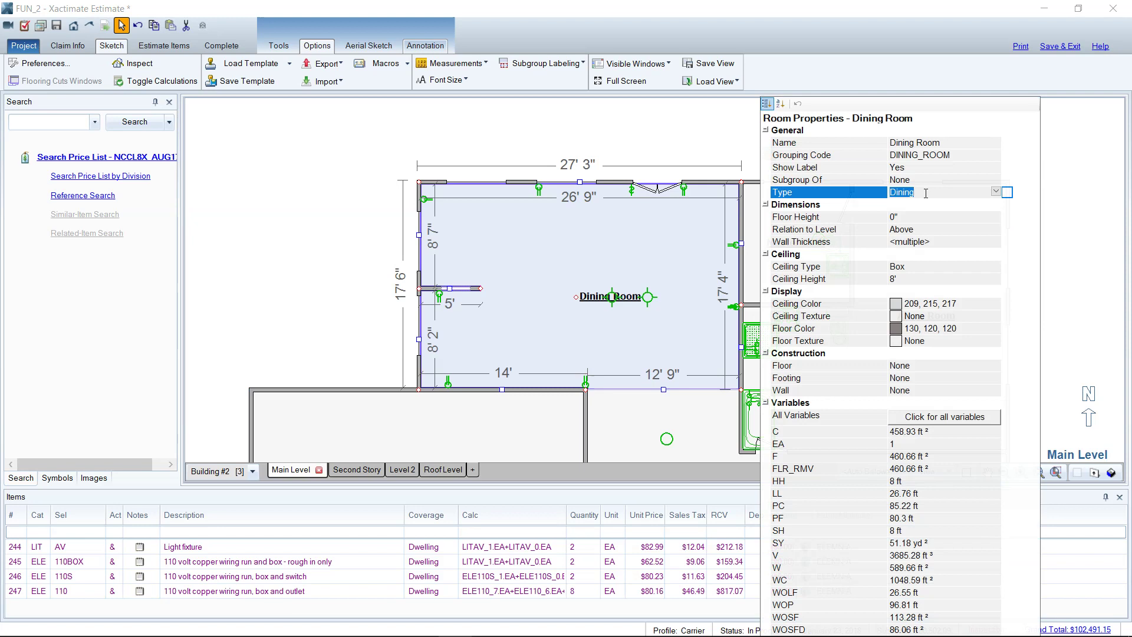
{"action": "left_click", "coordinate": [558, 242]}
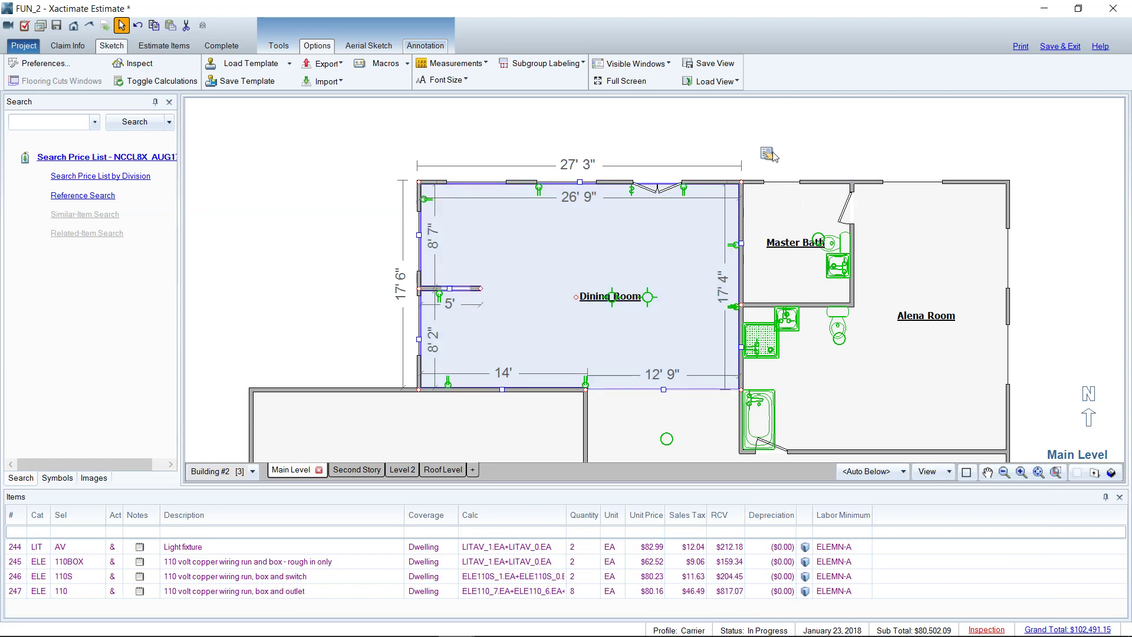
{"action": "left_click", "coordinate": [767, 153]}
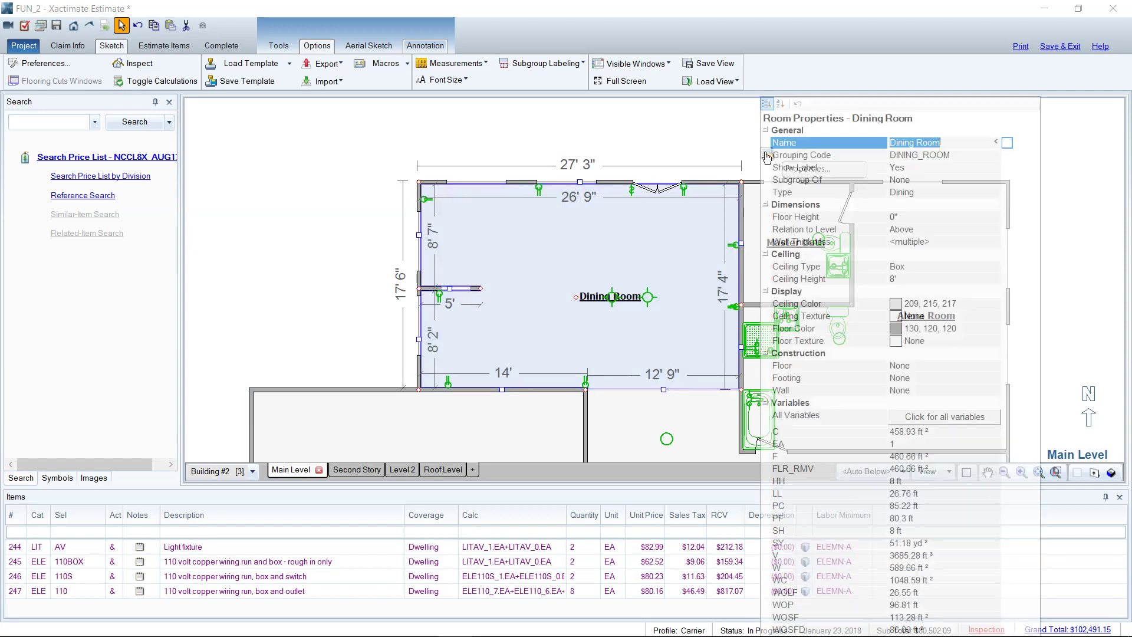
{"action": "left_click", "coordinate": [918, 194]}
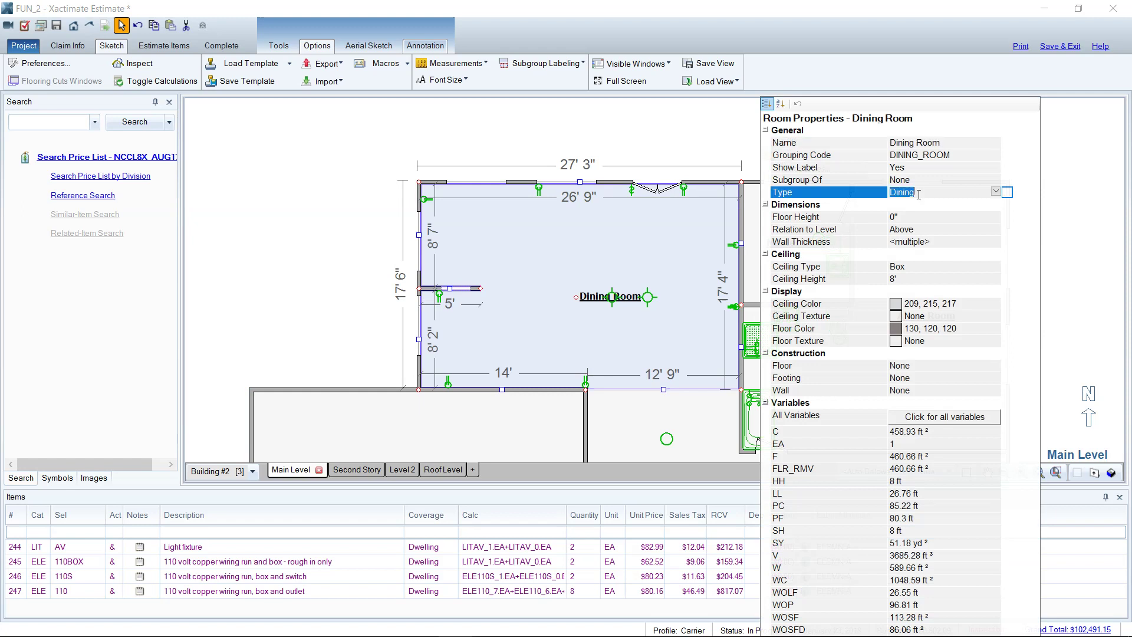
{"action": "left_click", "coordinate": [996, 191]}
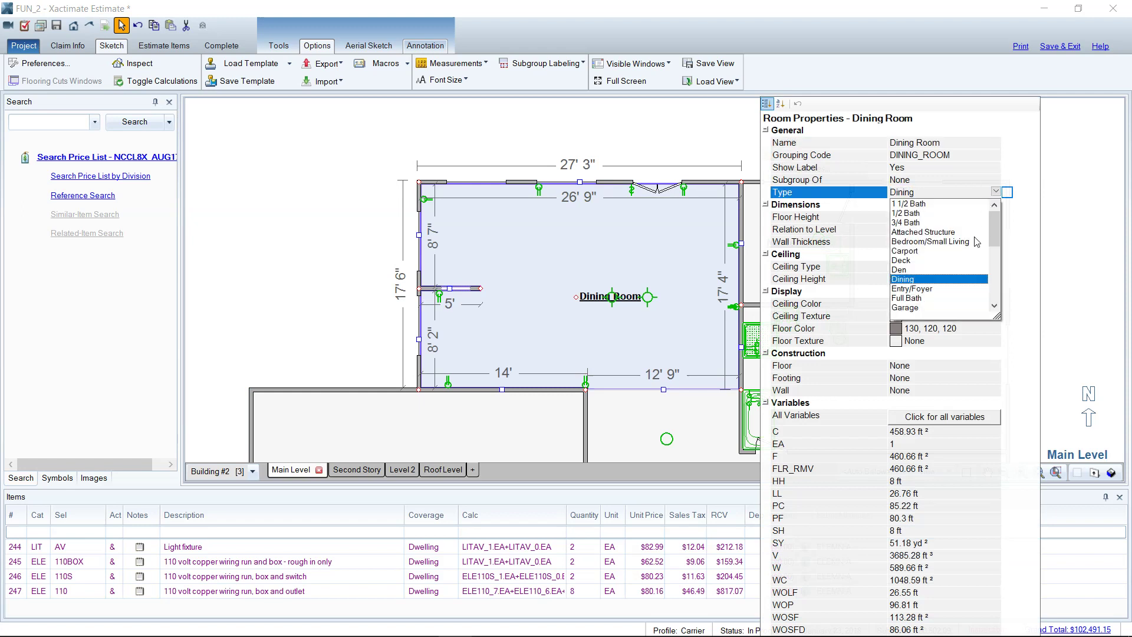
{"action": "left_click", "coordinate": [937, 196]}
{"action": "left_click", "coordinate": [603, 258]}
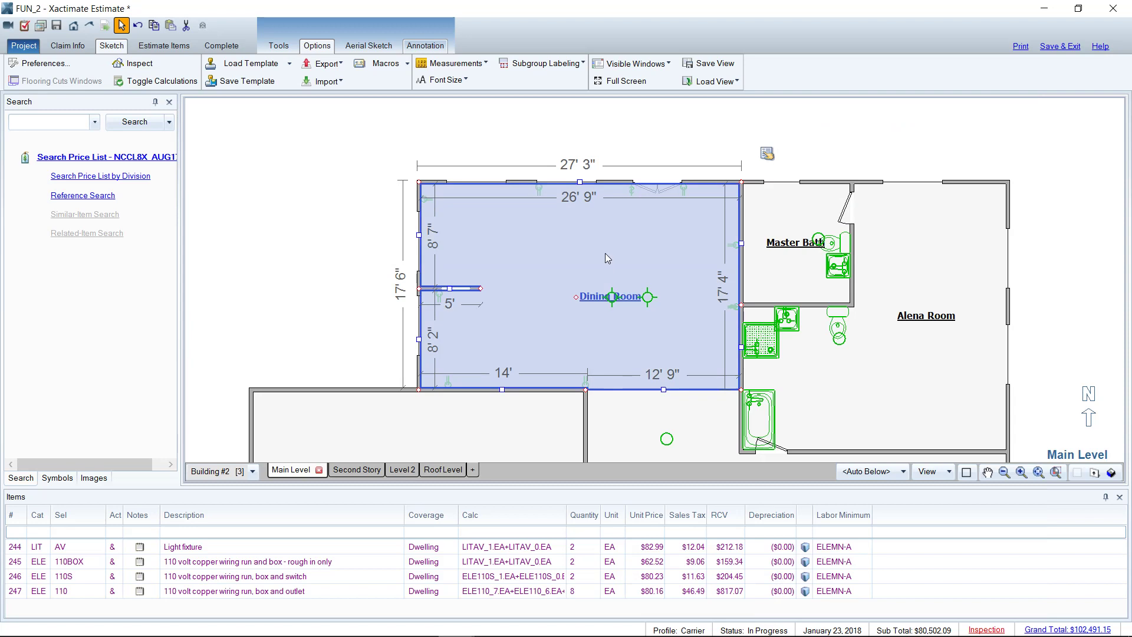
{"action": "left_click", "coordinate": [401, 110]}
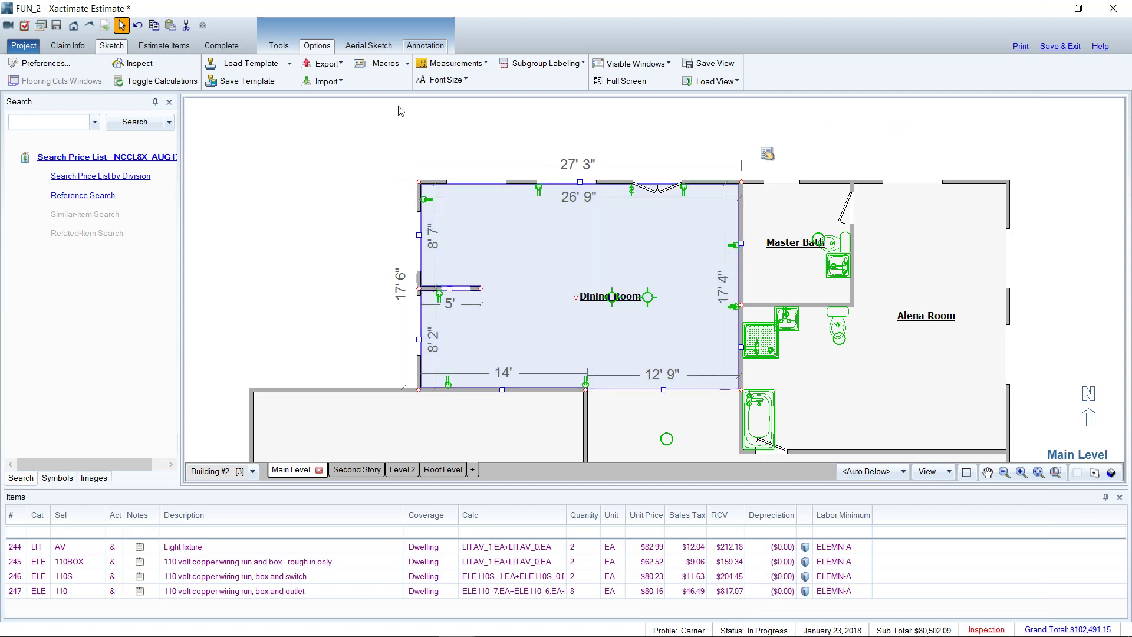
Step: From the full Macro List, start a new macro and review, then untick, its Electrical options
{"action": "left_click", "coordinate": [406, 65]}
{"action": "left_click", "coordinate": [403, 266]}
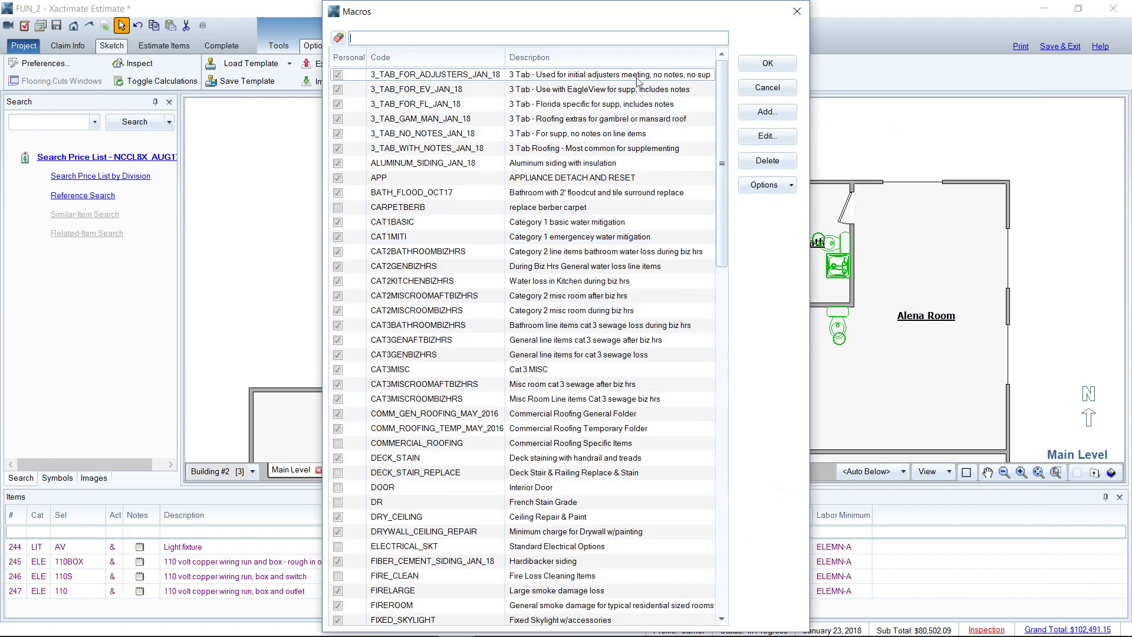
{"action": "left_click", "coordinate": [765, 112]}
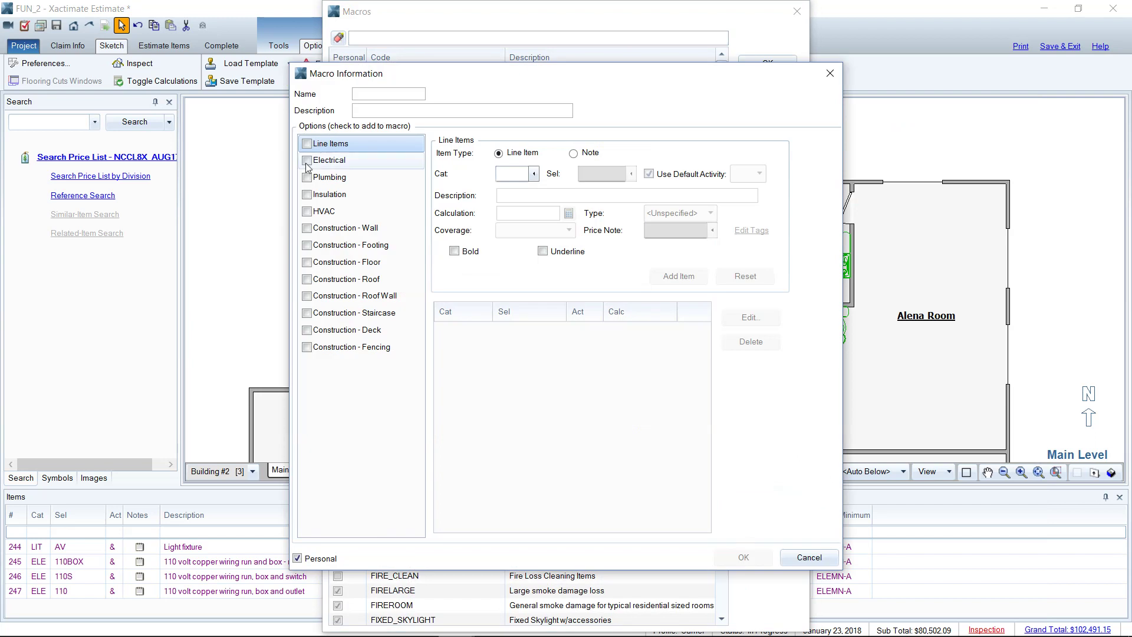
{"action": "left_click", "coordinate": [307, 161]}
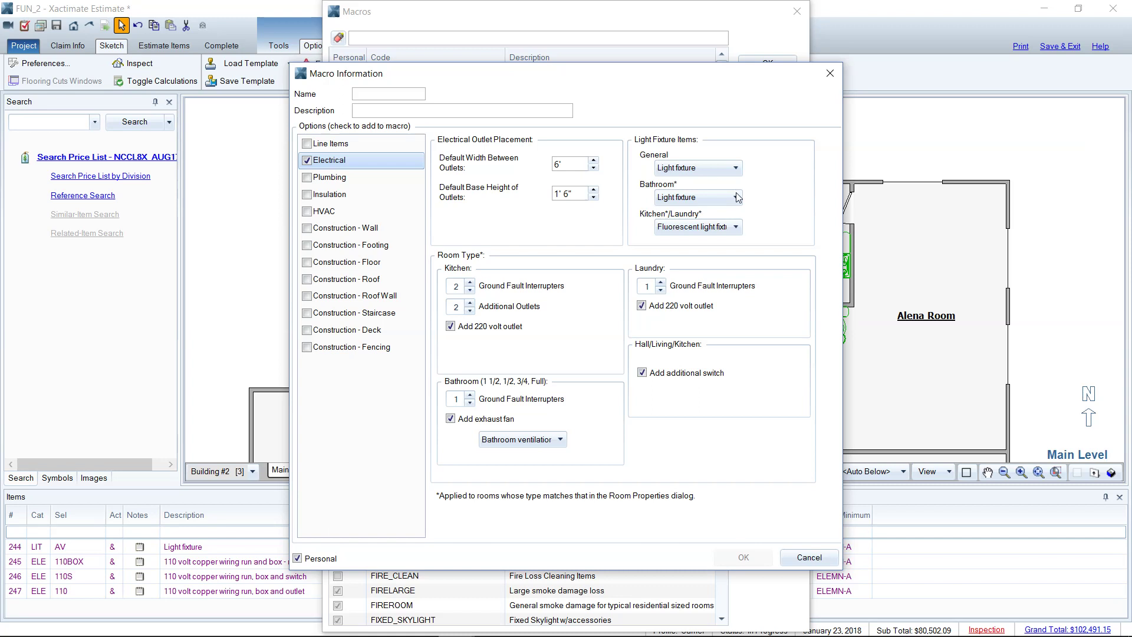
{"action": "left_click", "coordinate": [724, 230]}
{"action": "left_click", "coordinate": [724, 235]}
{"action": "left_click", "coordinate": [306, 160]}
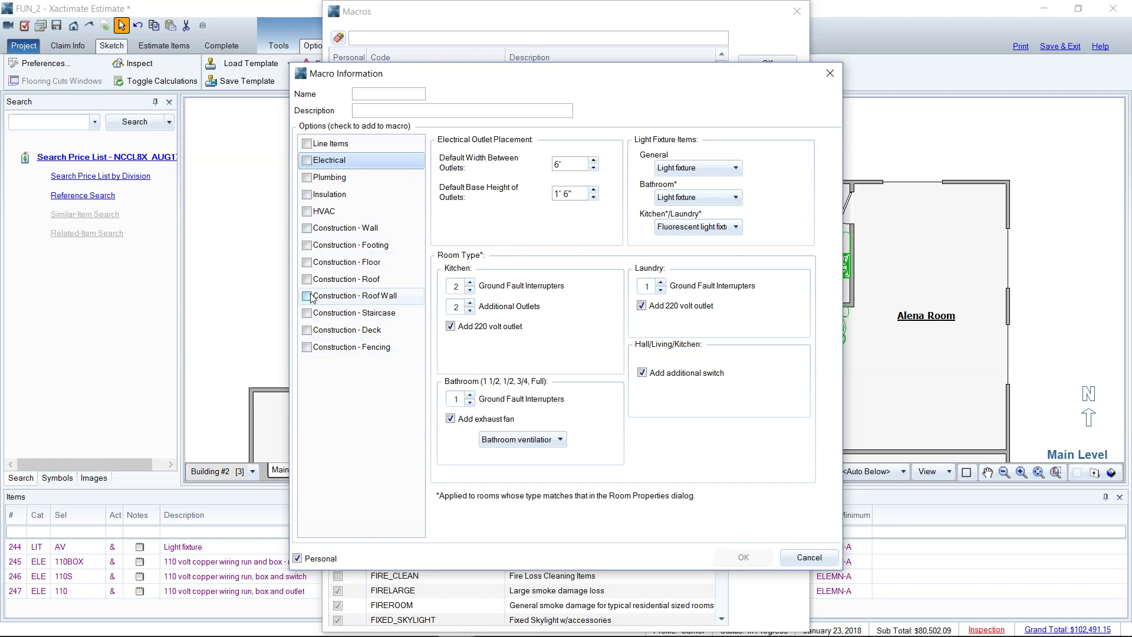
Step: Cancel the new macro and filter the macro list by 'skt'
{"action": "left_click", "coordinate": [809, 557]}
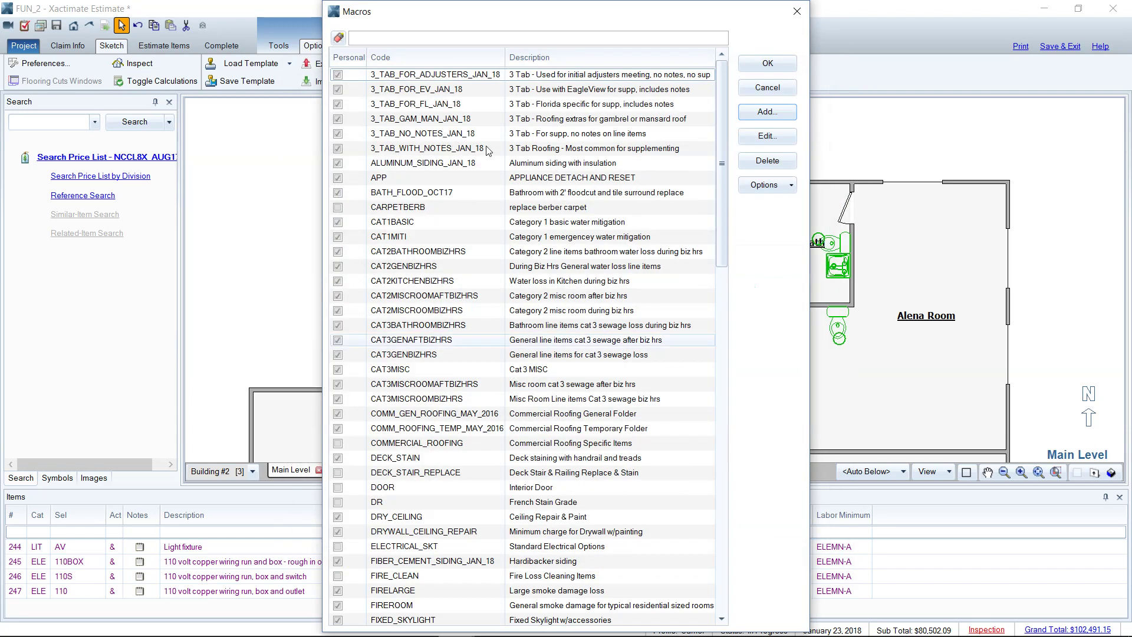
{"action": "left_click", "coordinate": [420, 43]}
{"action": "type", "text": "skt"}
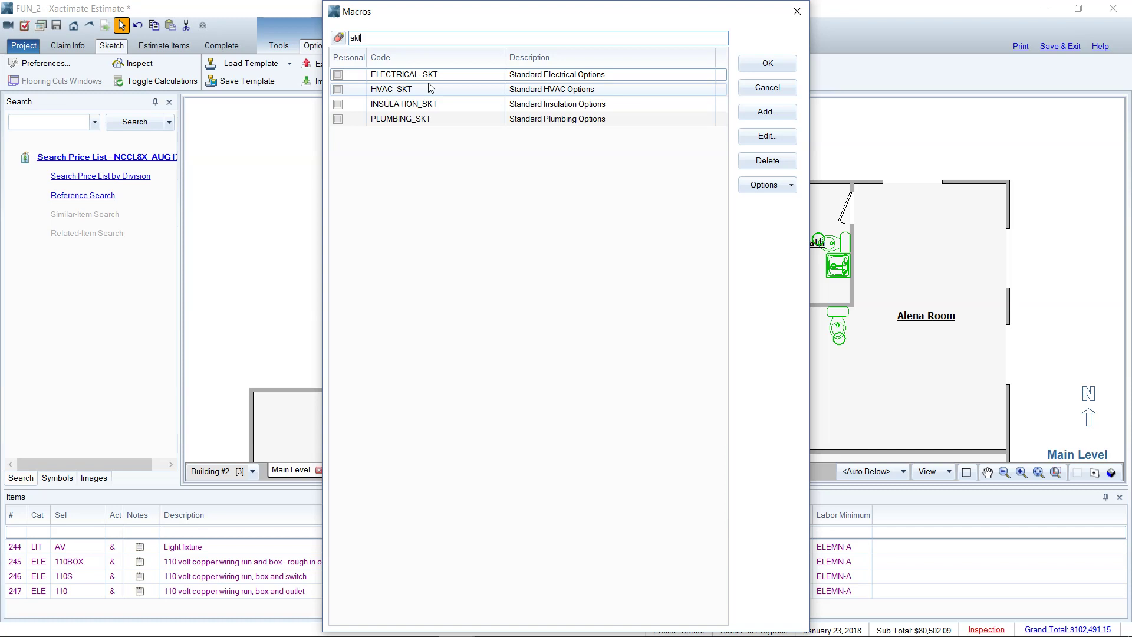
Step: Discard another new macro, select ELECTRICAL_SKT, and close the Macros dialog
{"action": "left_click", "coordinate": [777, 117]}
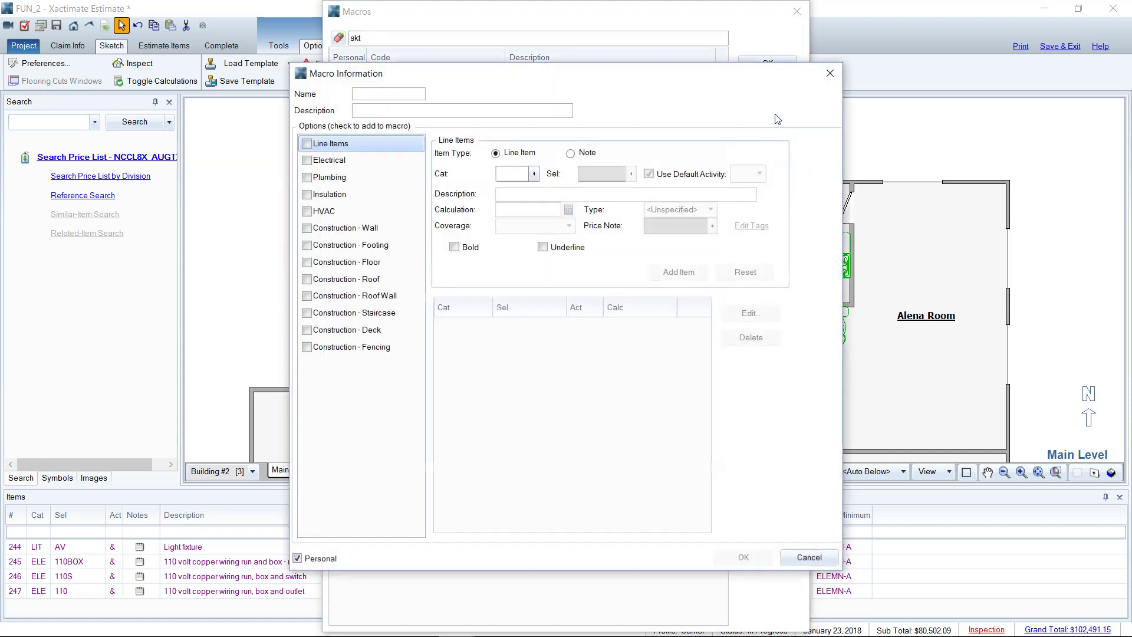
{"action": "left_click", "coordinate": [789, 556]}
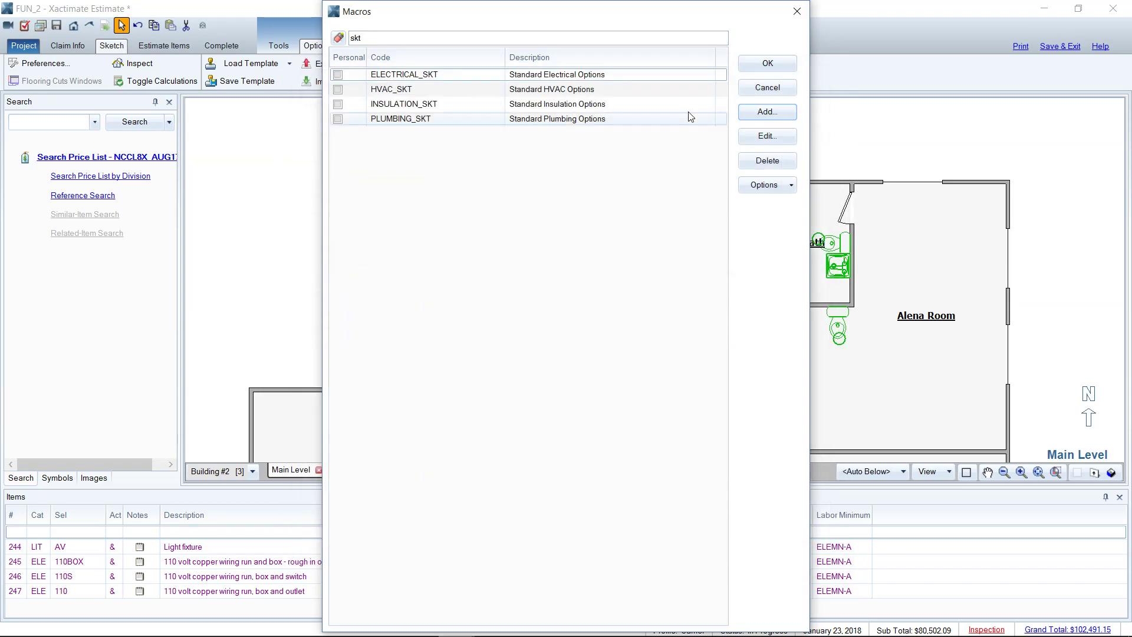
{"action": "left_click", "coordinate": [506, 78]}
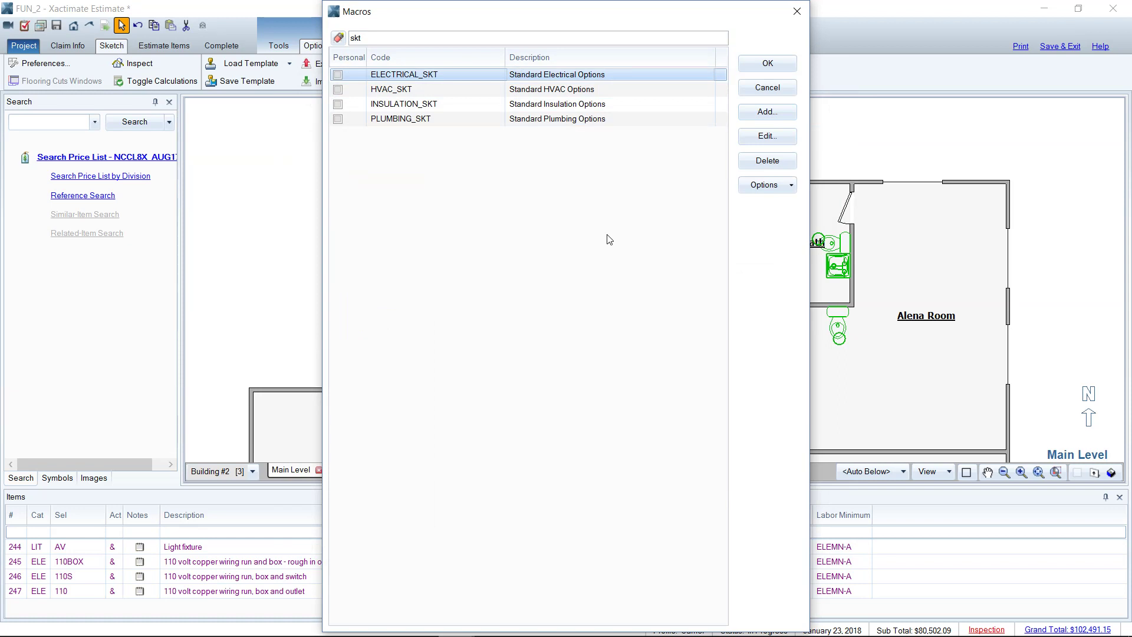
{"action": "left_click", "coordinate": [795, 12]}
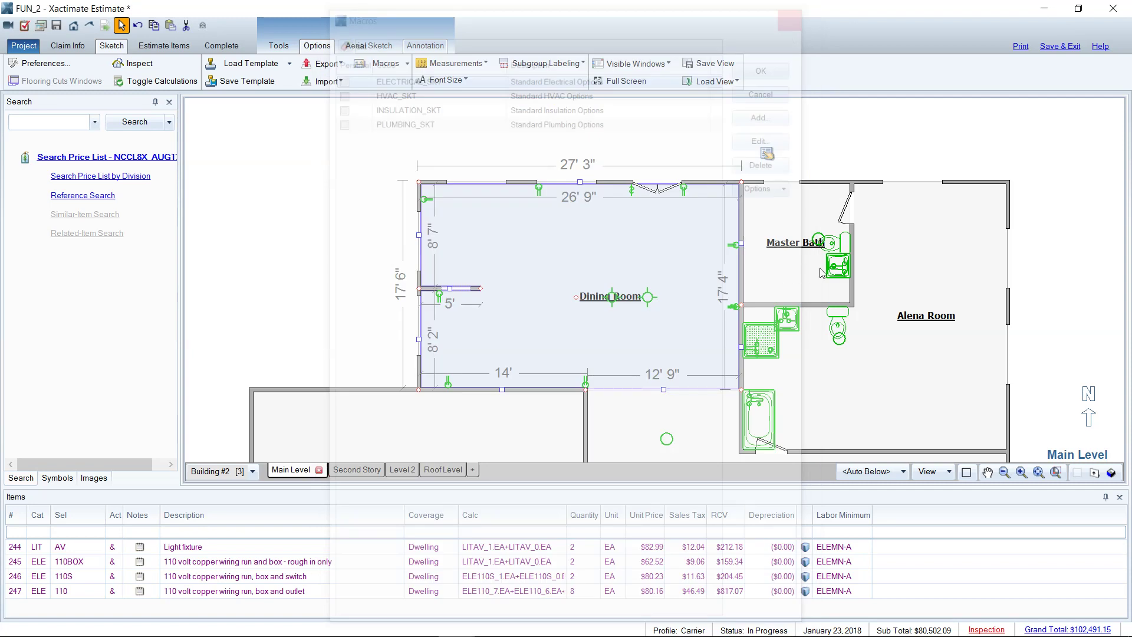
Step: Select Alena Room on the sketch to list its plumbing line items
{"action": "left_click", "coordinate": [837, 395]}
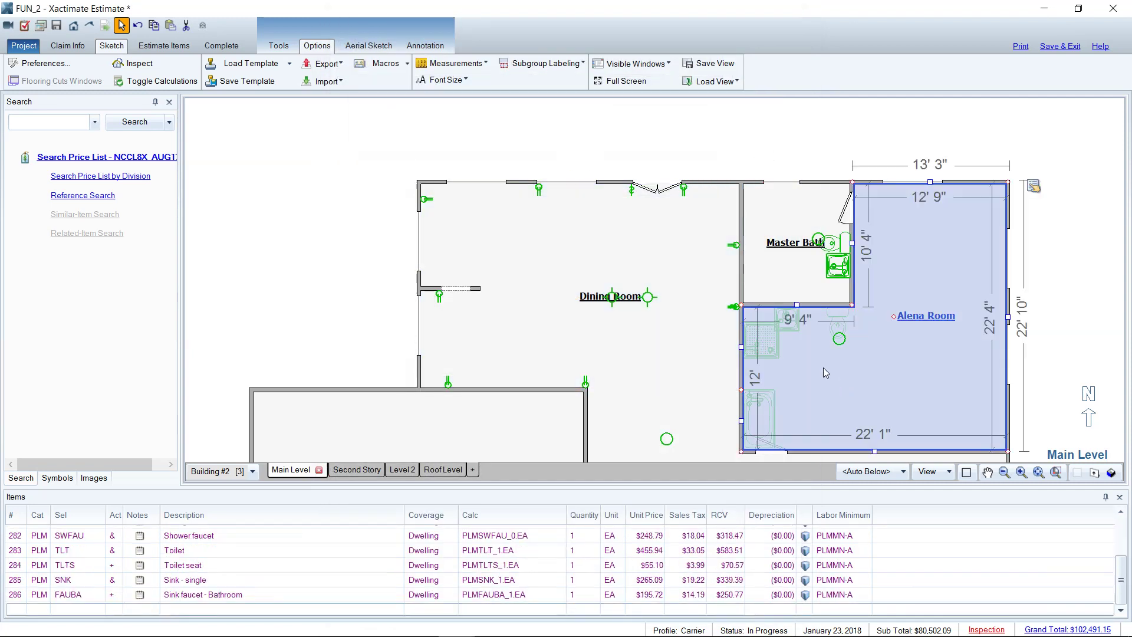